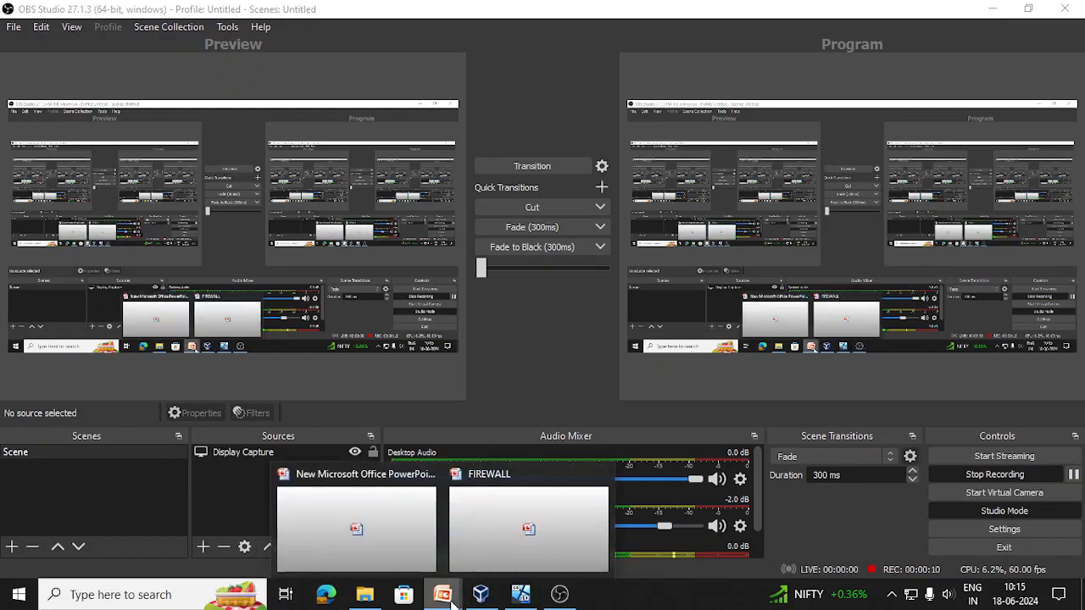
# Open the software firewall presentation in PowerPoint, and switch to the win10 virtual machine in VirtualBox.
pyautogui.click(381, 523)
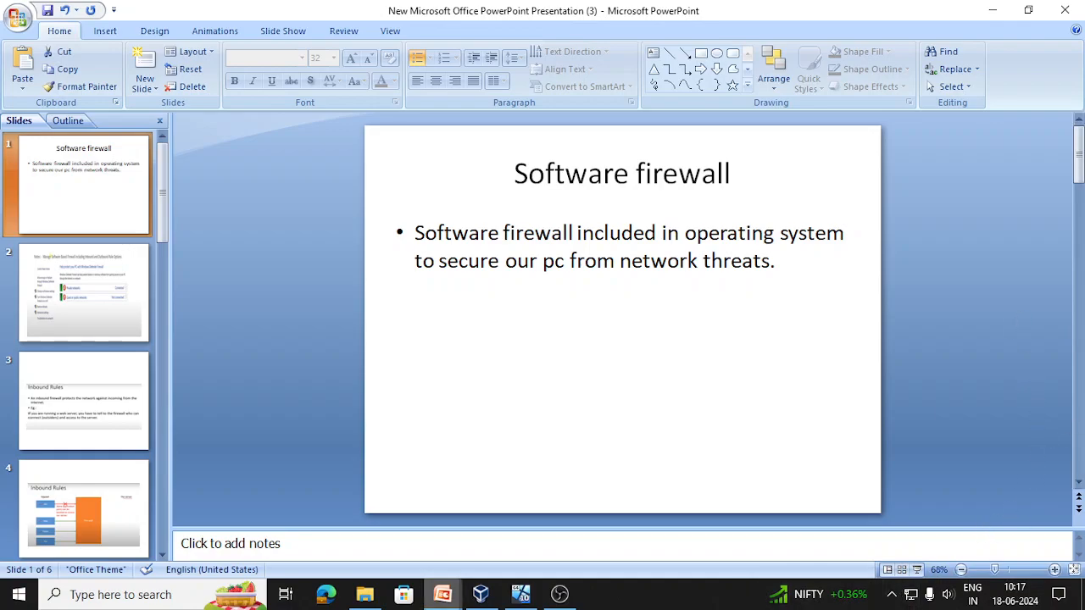
pyautogui.click(521, 594)
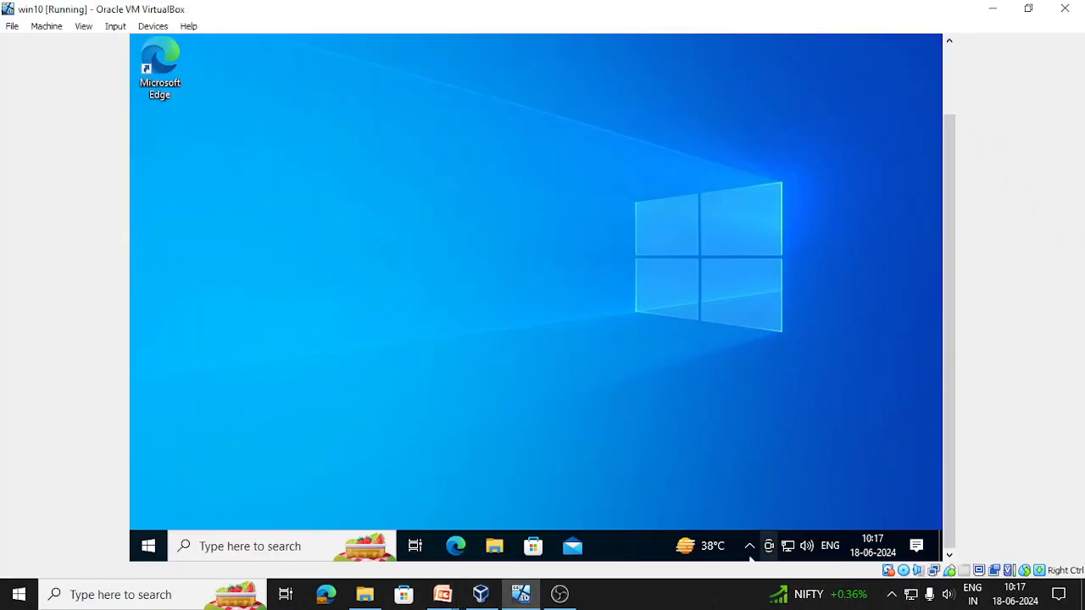
# Open the Windows Firewall page from the virtual machine's Network & Internet settings.
pyautogui.rightClick(787, 549)
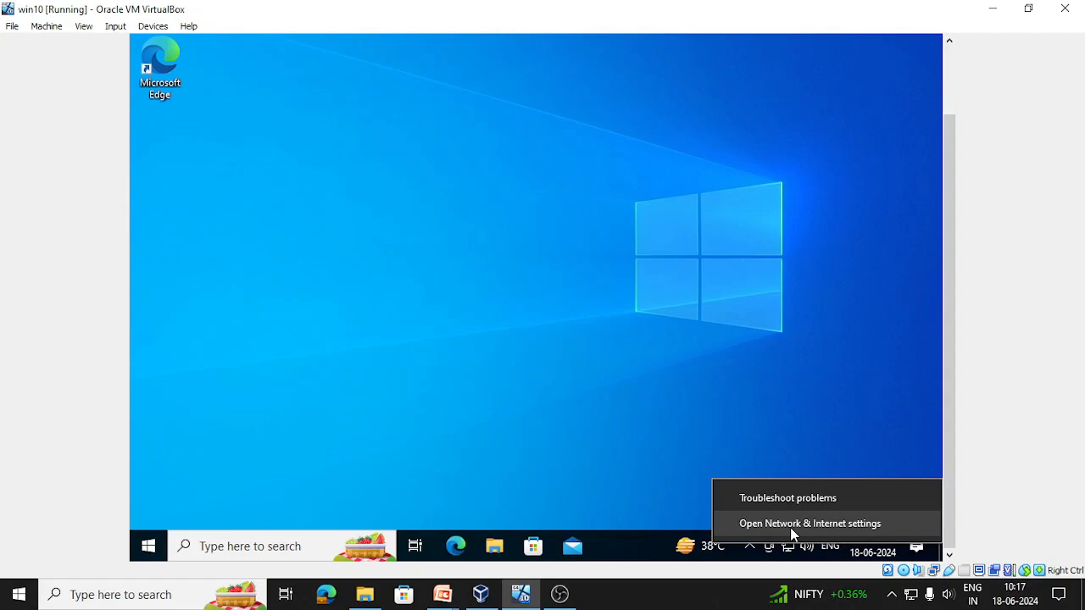
pyautogui.click(790, 524)
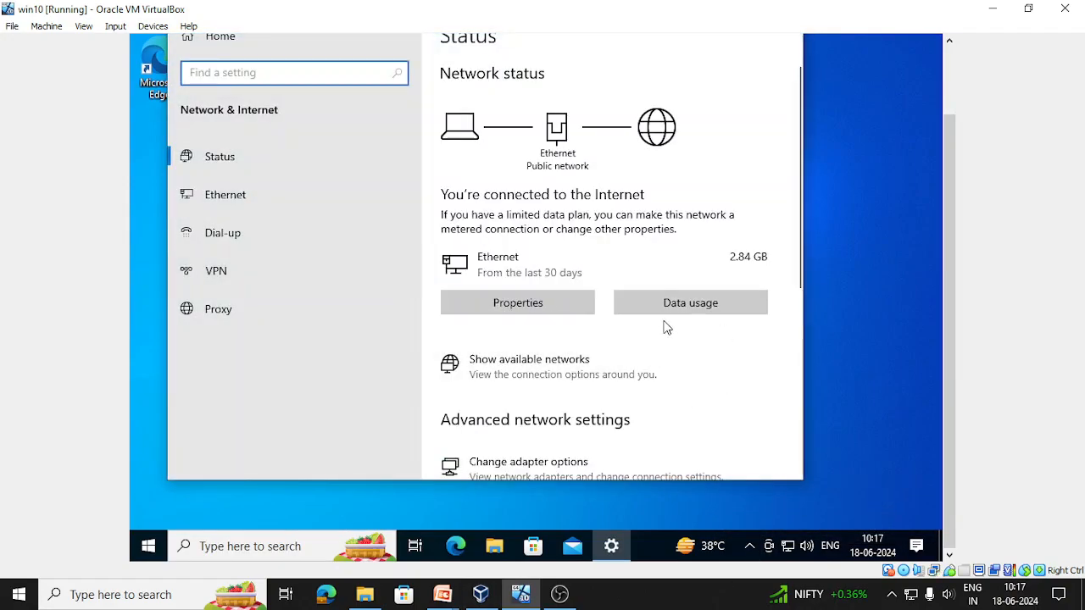
pyautogui.scroll(-5, 666, 325)
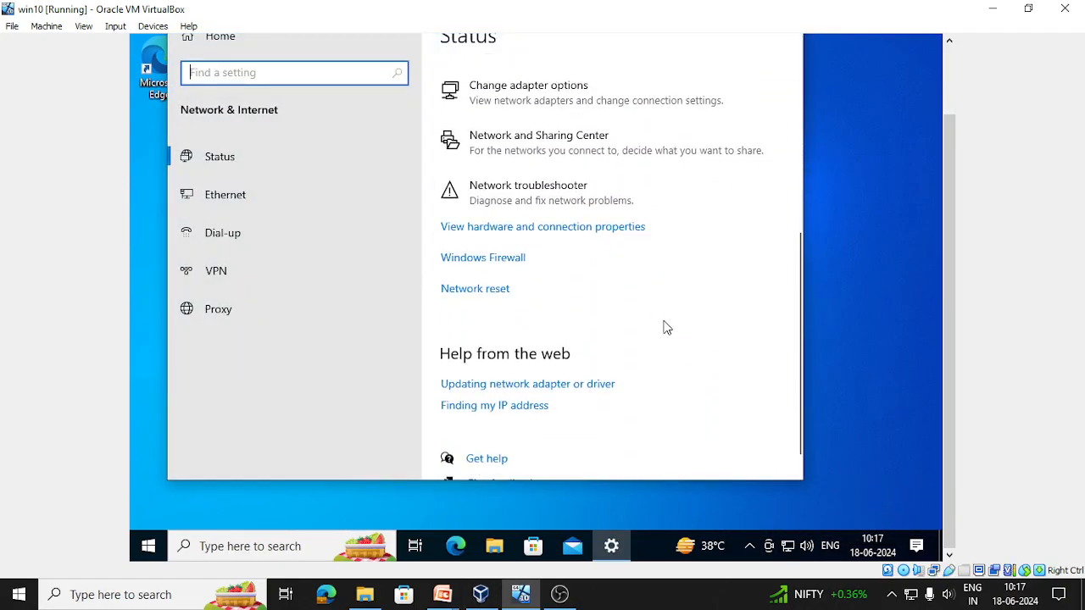
pyautogui.click(490, 262)
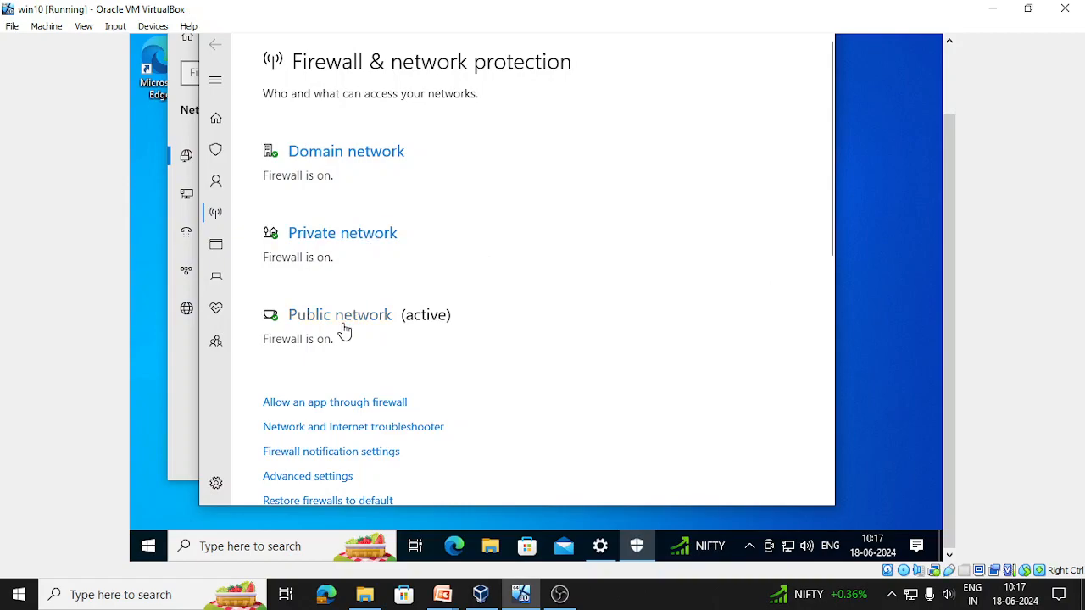
# Open the firewall's advanced settings, allow Windows Security to make changes, and bring the Advanced Security console to the front.
pyautogui.moveTo(833, 215); pyautogui.dragTo(831, 273)
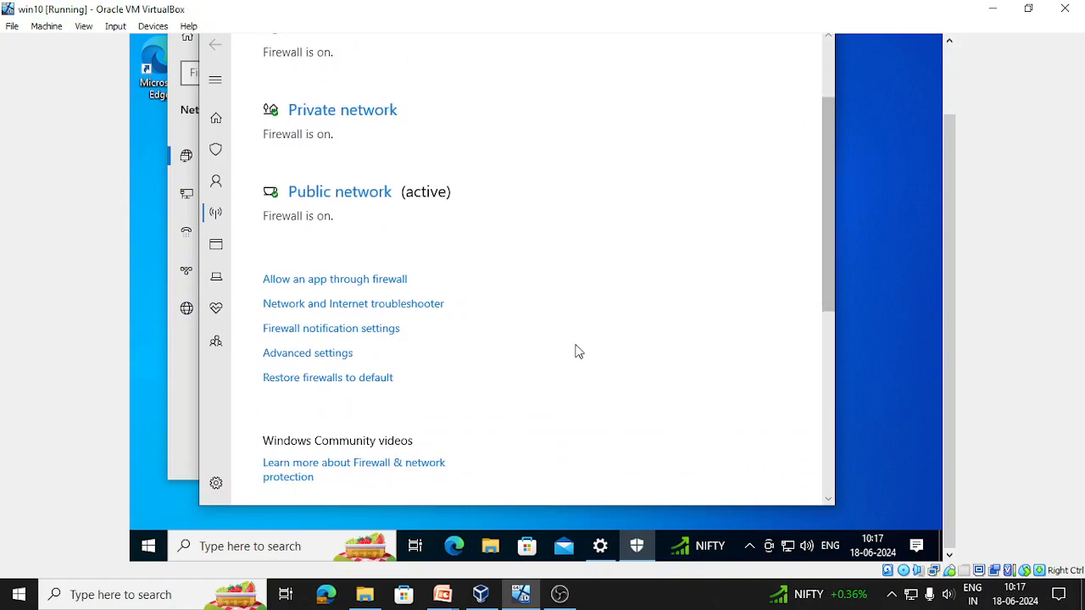
pyautogui.click(319, 358)
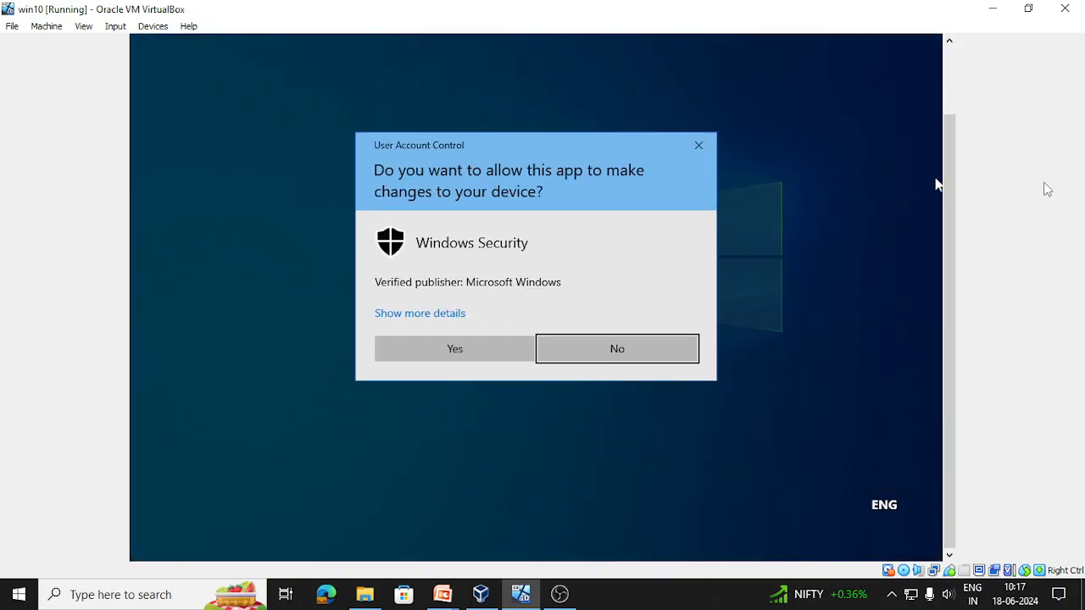
pyautogui.click(468, 347)
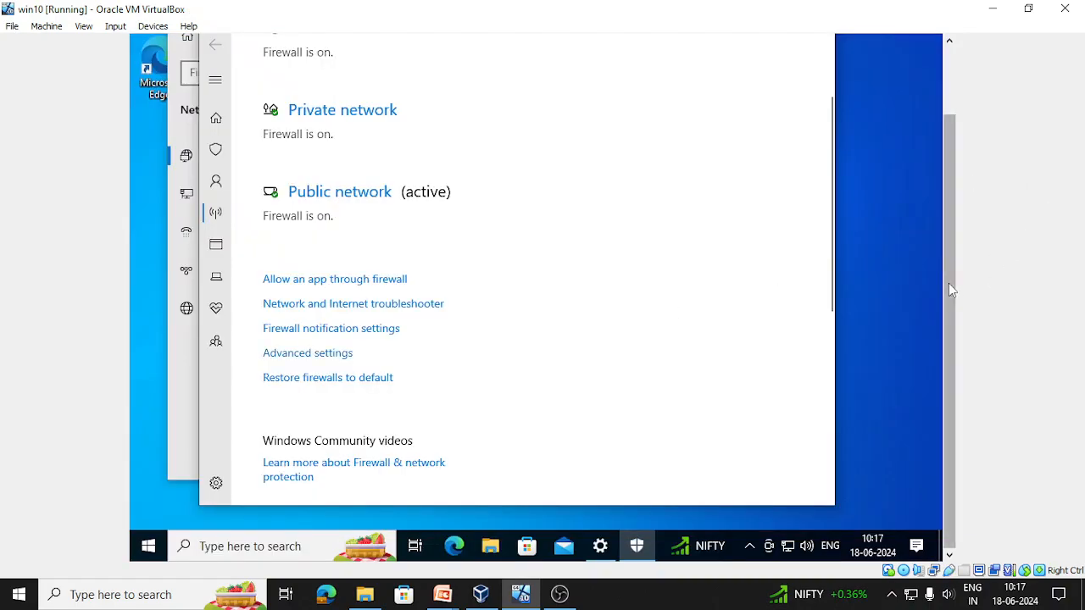
pyautogui.moveTo(951, 283); pyautogui.dragTo(942, 201)
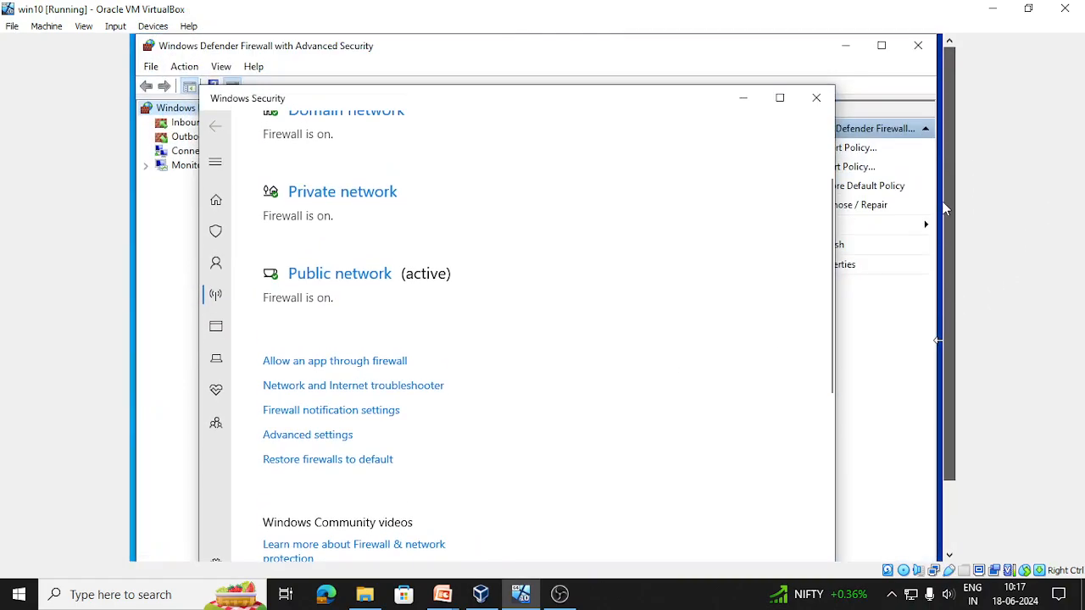
pyautogui.click(180, 238)
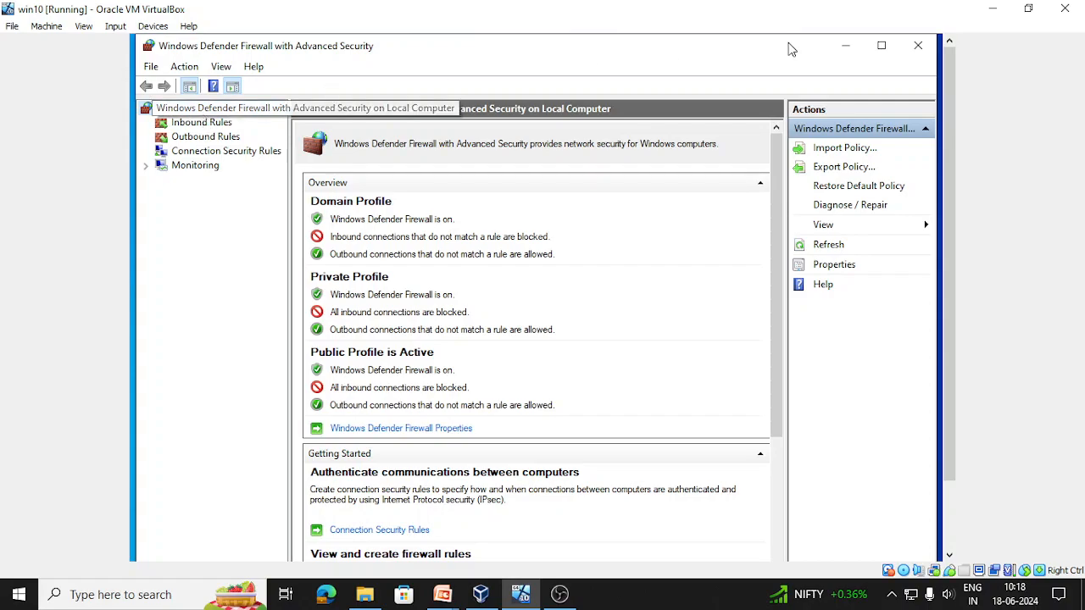
# Close the Advanced Security console, Windows Security and Settings windows.
pyautogui.click(918, 46)
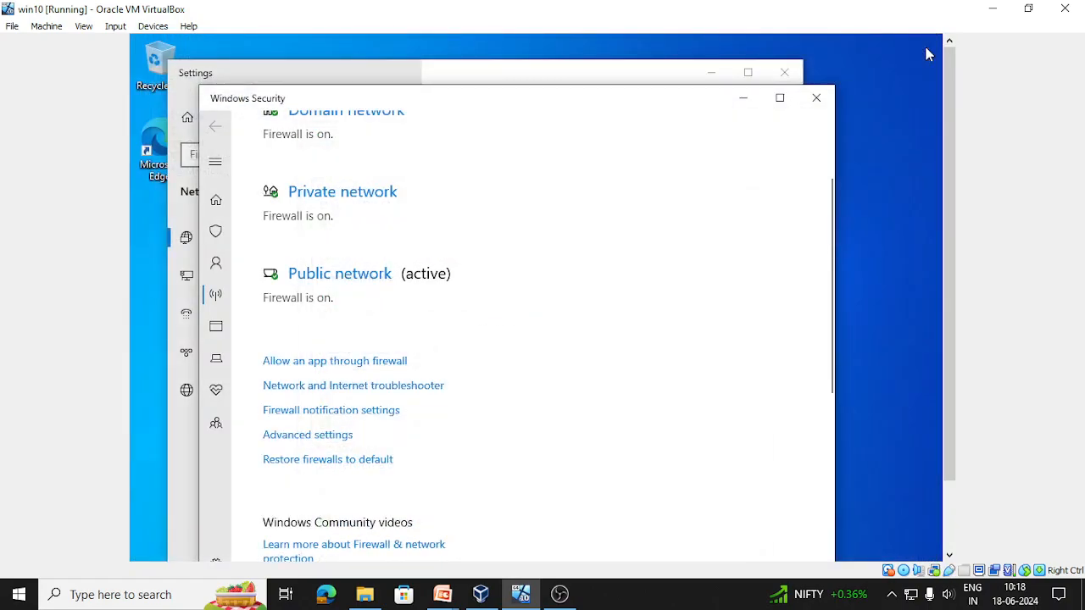
pyautogui.click(817, 99)
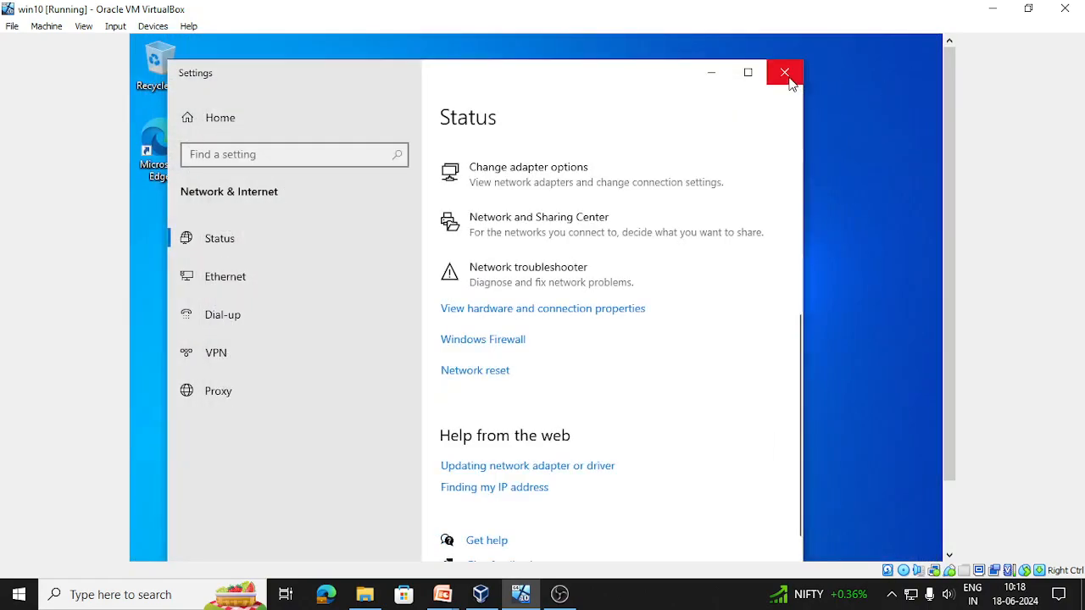
pyautogui.click(786, 74)
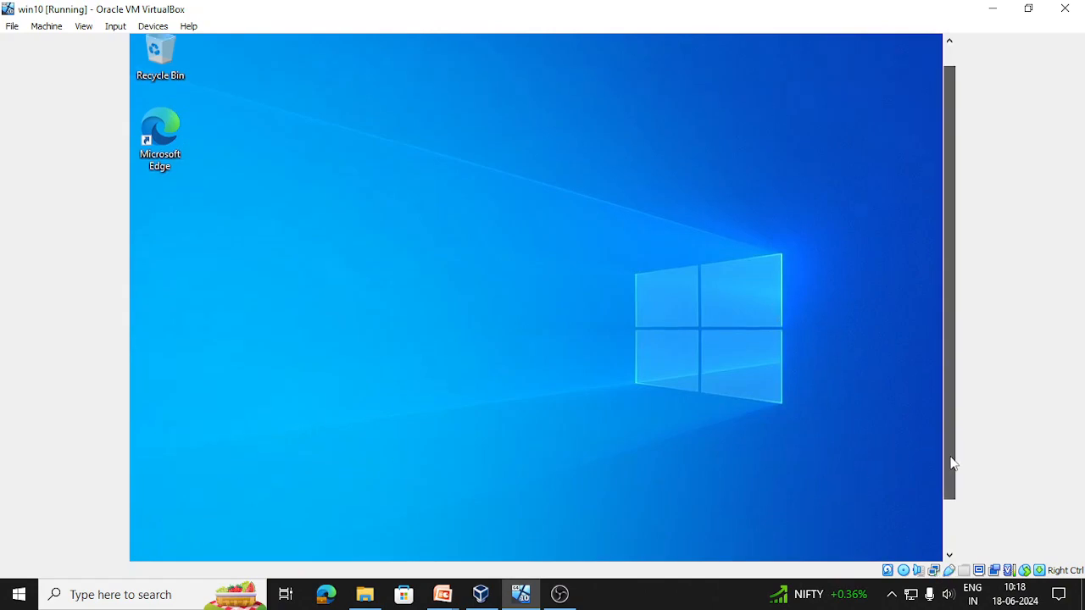
# Search the virtual machine for Control Panel and open it.
pyautogui.scroll(-3, 948, 432)
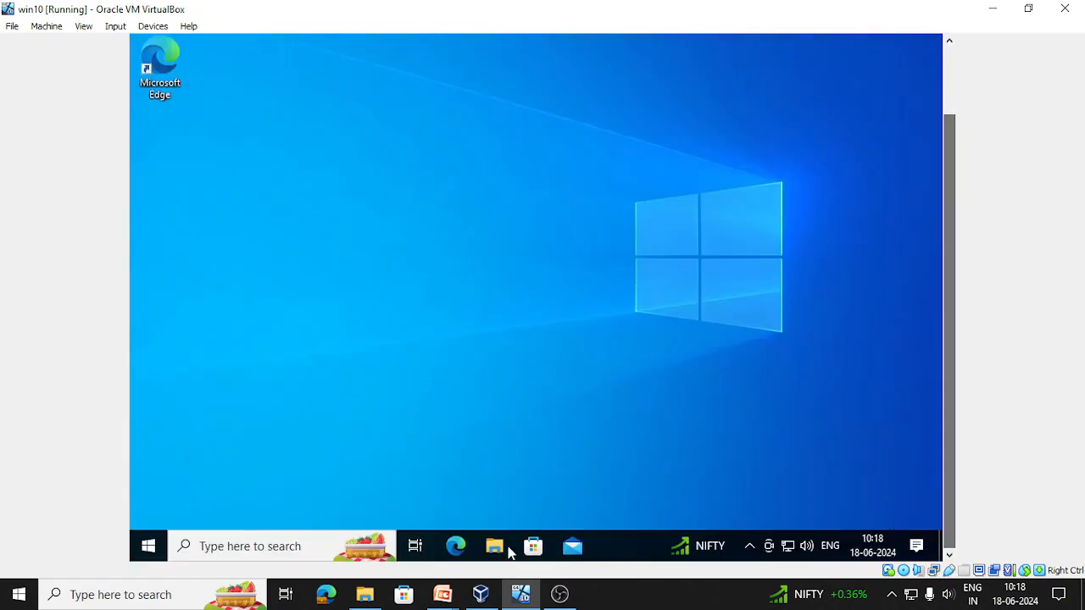
pyautogui.click(164, 545)
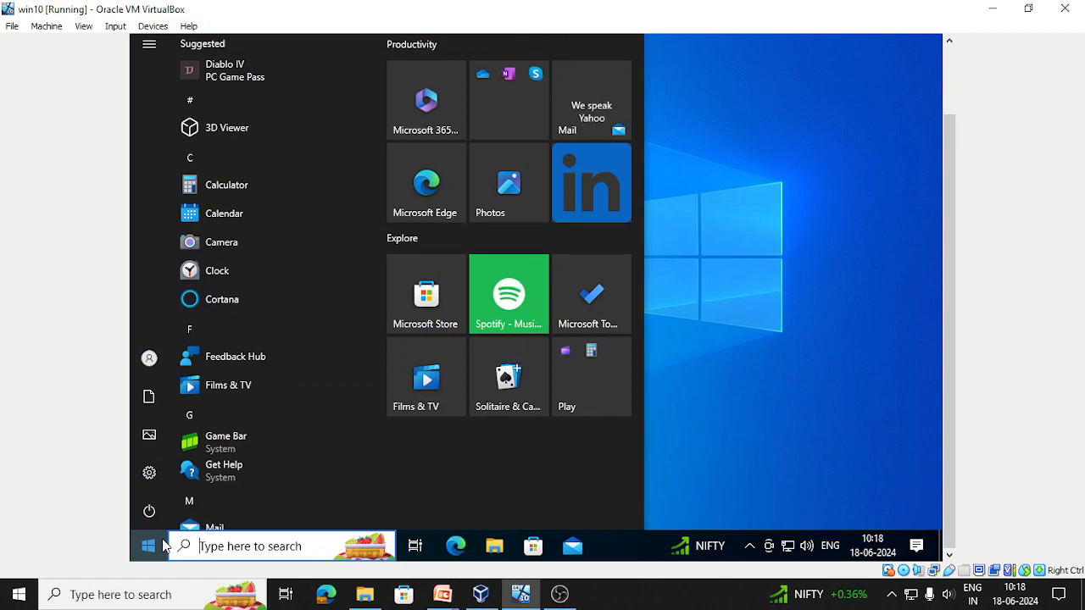
pyautogui.write('contro')
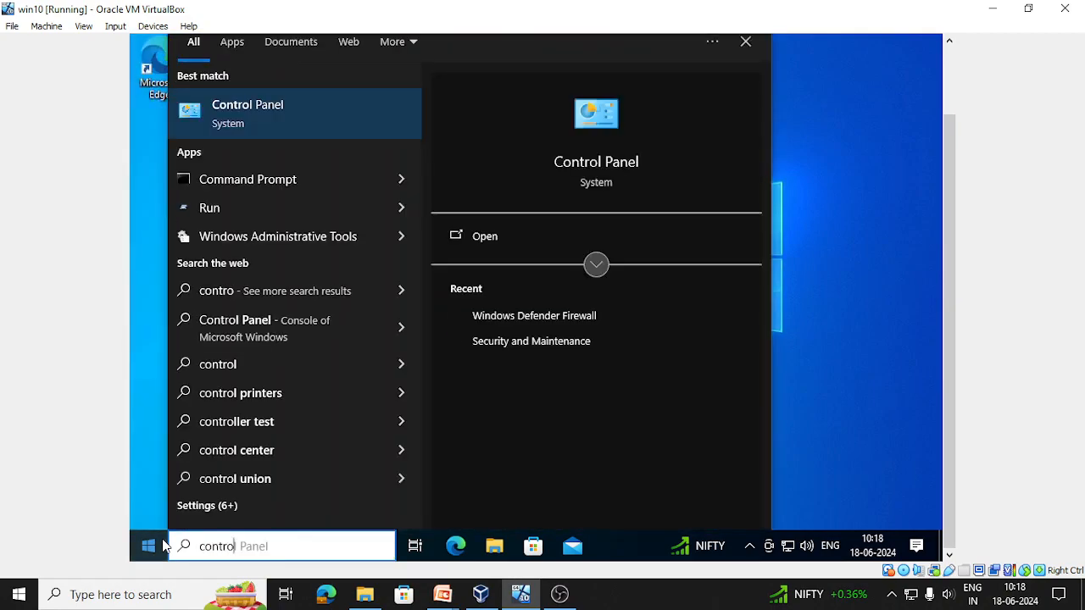
pyautogui.click(323, 132)
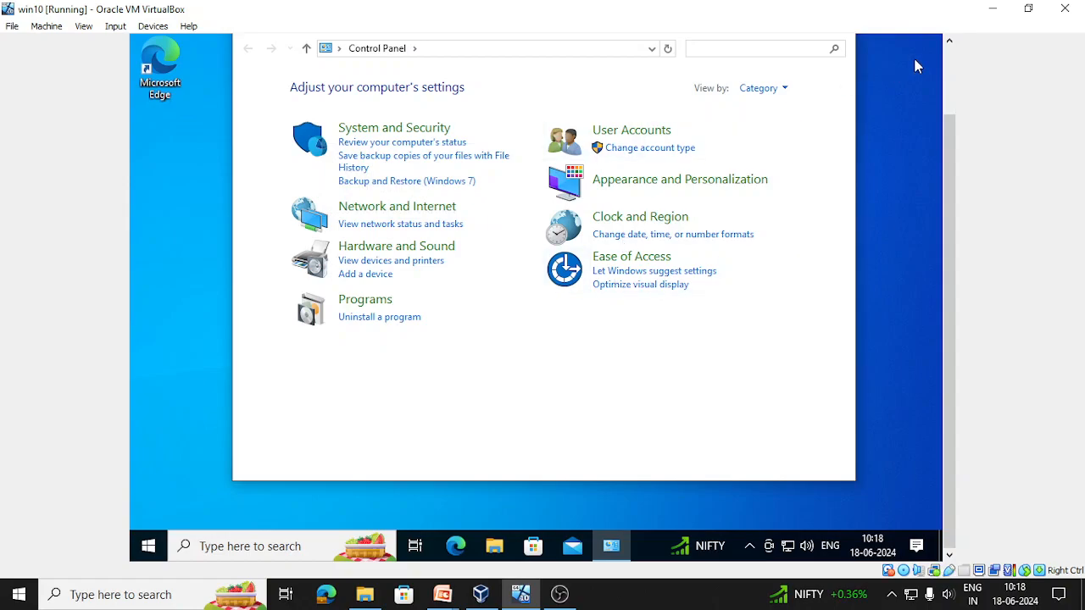
# Show the Control Panel items as small icons and open the allowed apps page of Windows Defender Firewall.
pyautogui.click(780, 90)
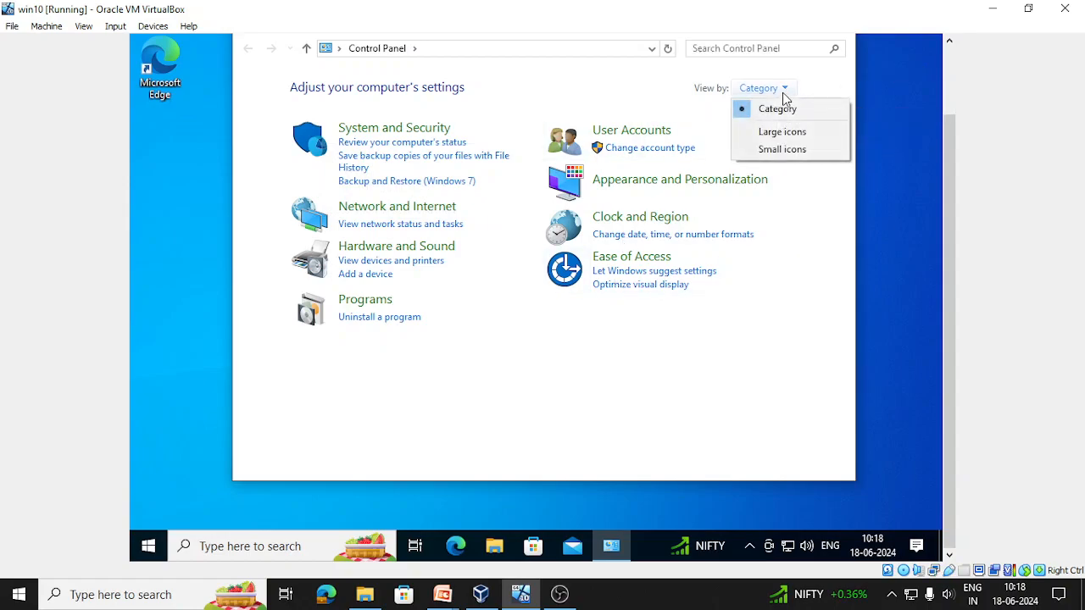
pyautogui.click(794, 148)
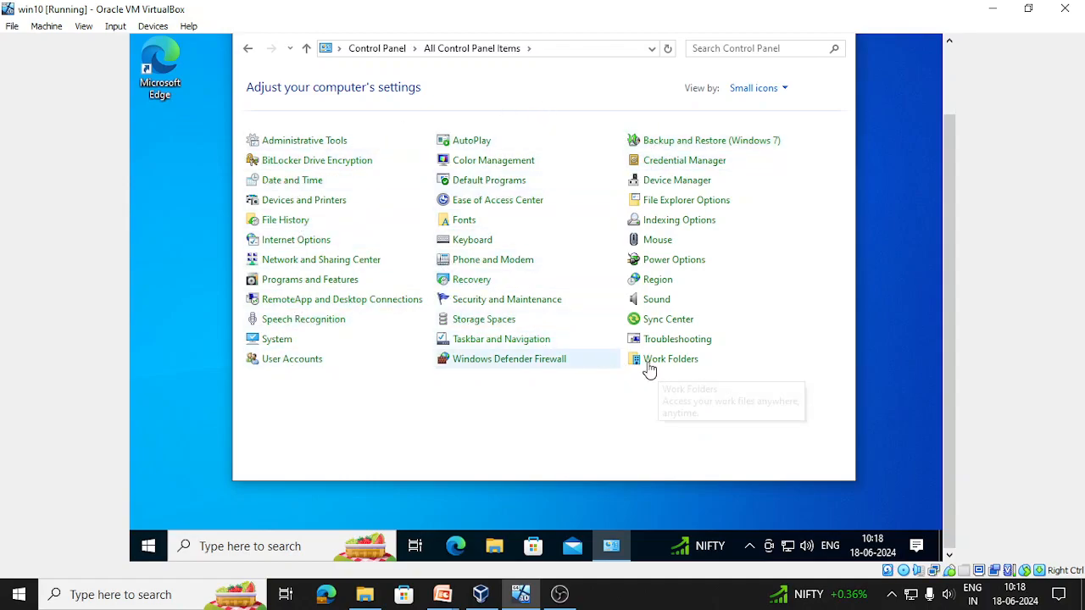
pyautogui.click(482, 361)
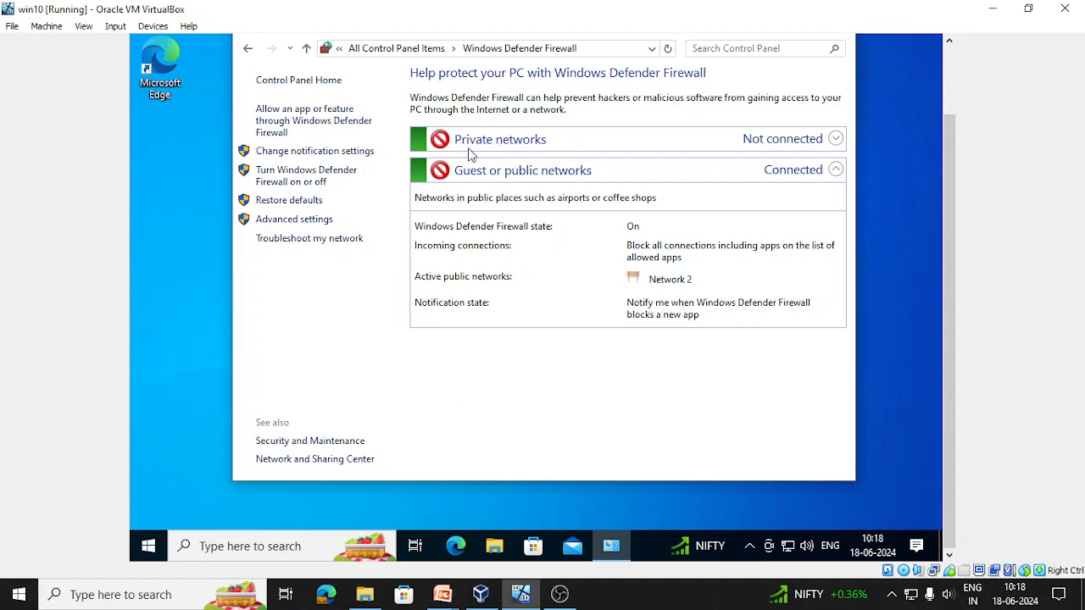
pyautogui.moveTo(953, 263); pyautogui.dragTo(954, 235)
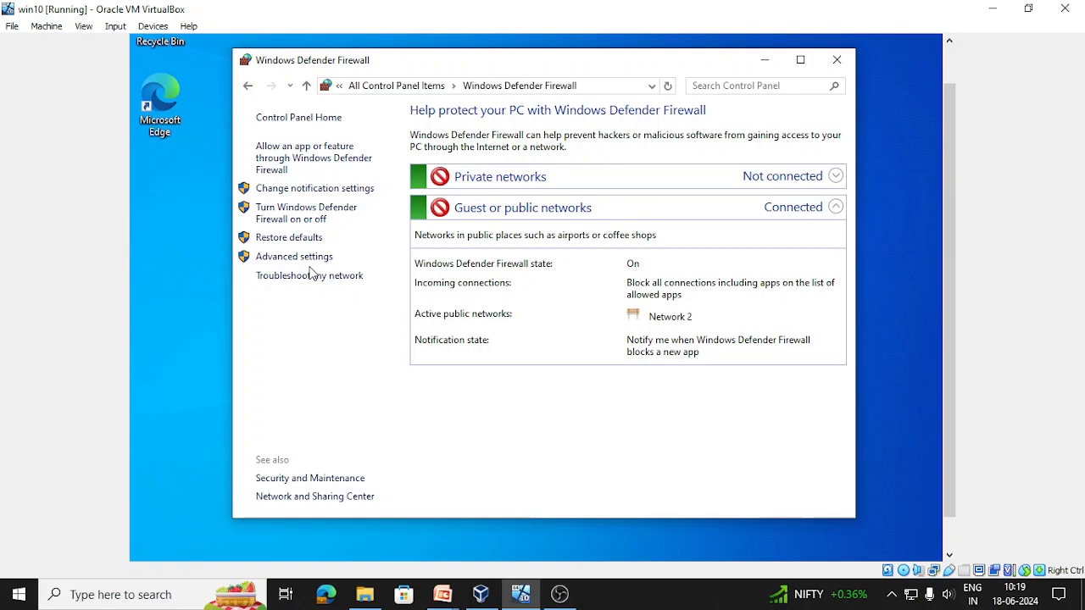
pyautogui.click(310, 163)
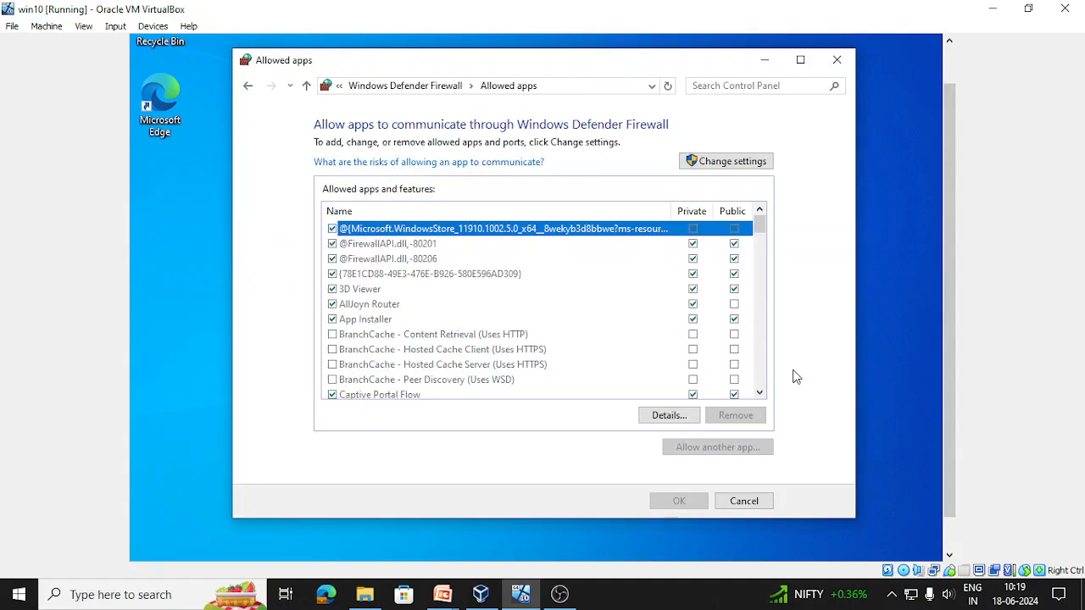
# Examine the allowed apps and features and their Private and Public network permissions.
pyautogui.click(759, 393)
pyautogui.click(759, 393)
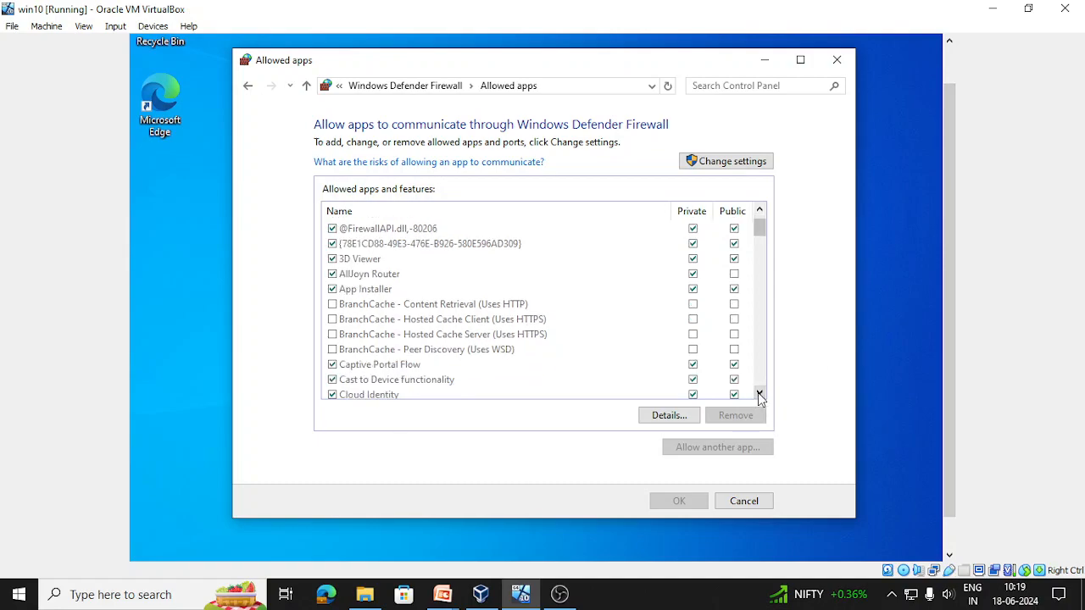
pyautogui.click(759, 395)
pyautogui.click(760, 395)
pyautogui.click(759, 395)
pyautogui.click(760, 395)
pyautogui.click(760, 395)
pyautogui.click(759, 395)
pyautogui.click(760, 394)
pyautogui.click(760, 394)
pyautogui.click(759, 395)
pyautogui.click(759, 394)
pyautogui.click(760, 394)
pyautogui.click(759, 394)
pyautogui.click(760, 394)
pyautogui.click(759, 394)
pyautogui.click(760, 394)
pyautogui.click(760, 394)
pyautogui.click(759, 394)
pyautogui.click(759, 394)
pyautogui.click(760, 394)
pyautogui.click(759, 394)
pyautogui.click(759, 395)
pyautogui.click(759, 394)
pyautogui.click(760, 394)
pyautogui.click(760, 394)
pyautogui.click(760, 394)
pyautogui.click(759, 395)
# Enable changes to the allowed apps settings and review the now editable list from end to end.
pyautogui.click(716, 166)
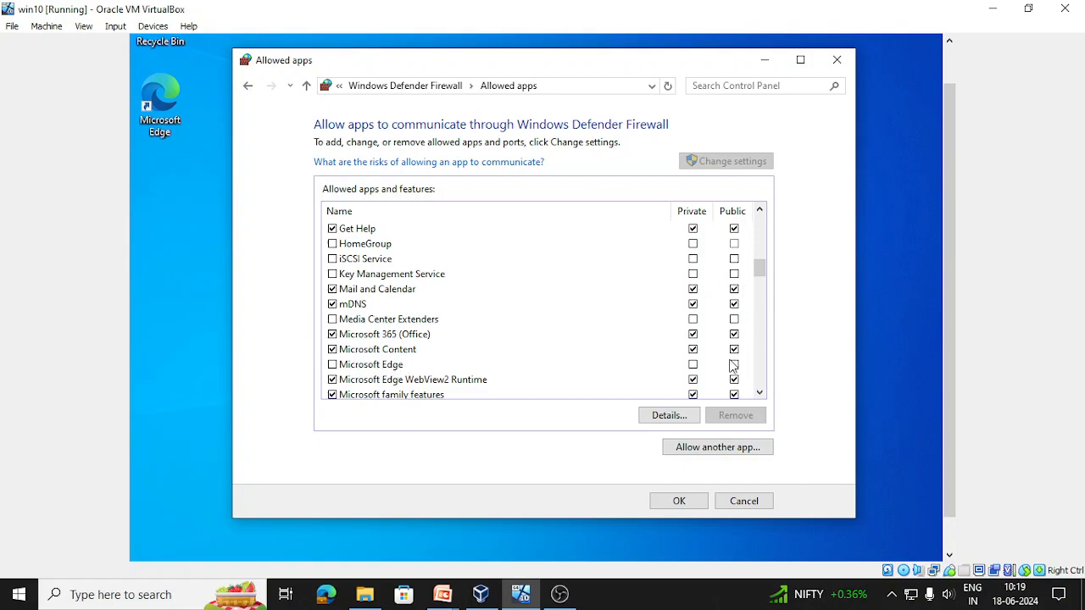
pyautogui.scroll(-5, 580, 315)
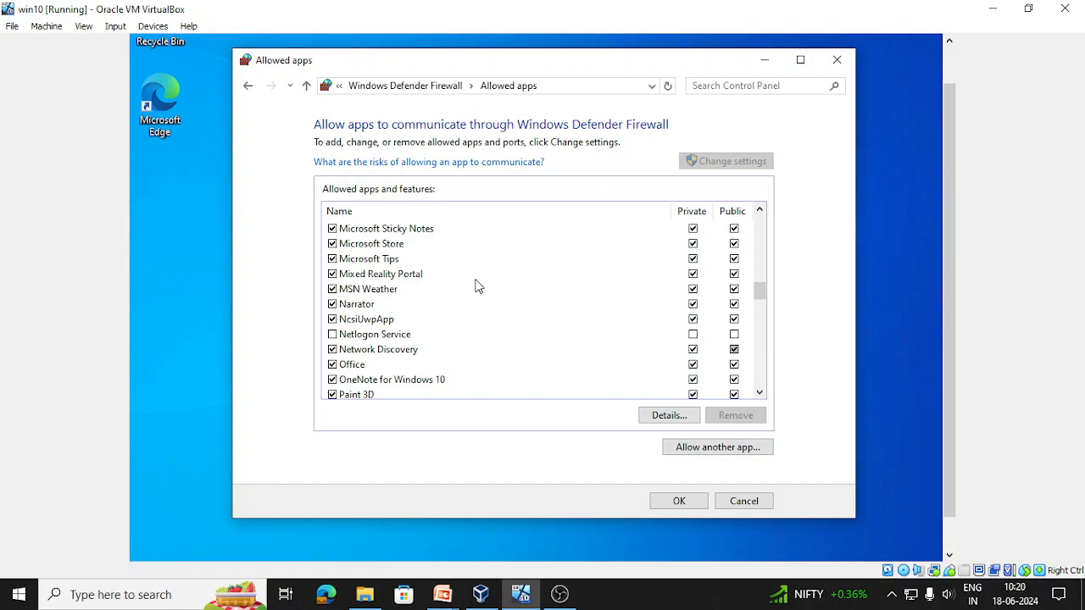
pyautogui.scroll(-20, 466, 289)
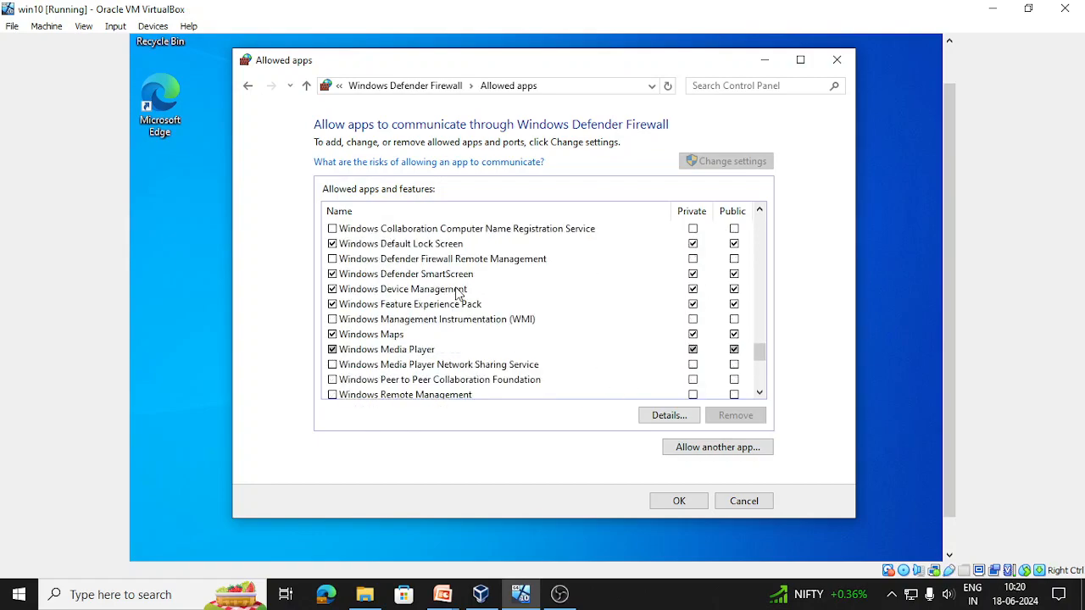
pyautogui.scroll(-3, 457, 292)
pyautogui.scroll(15, 458, 292)
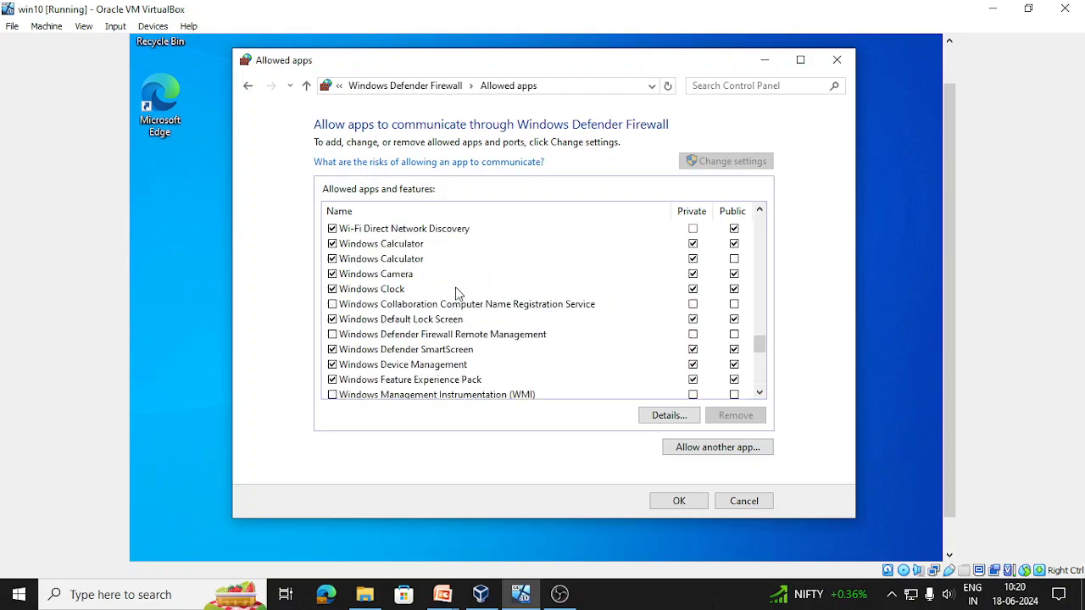
pyautogui.scroll(17, 458, 292)
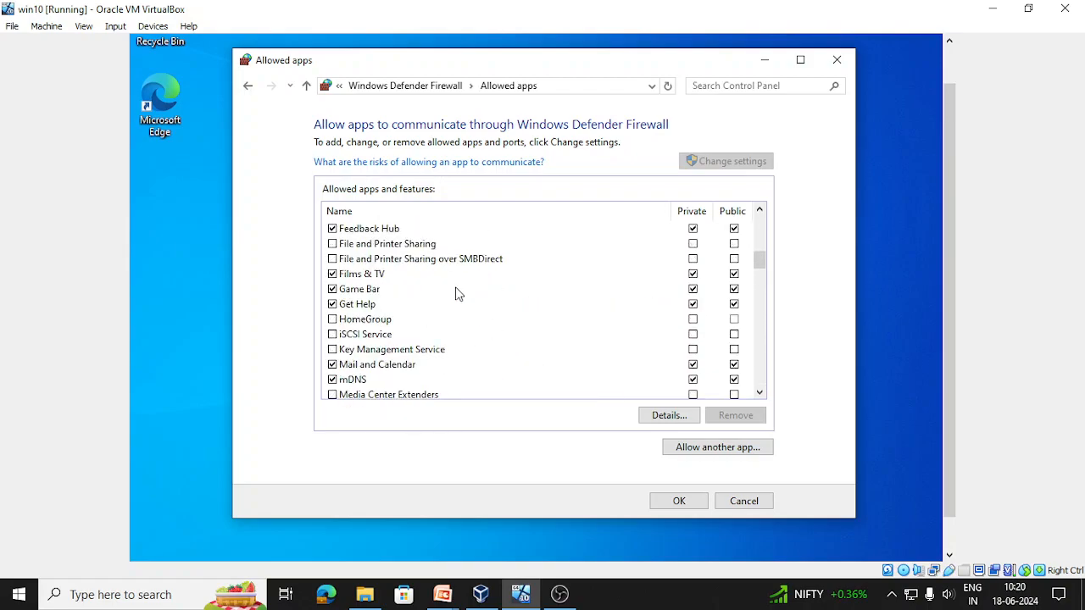
pyautogui.scroll(4, 458, 292)
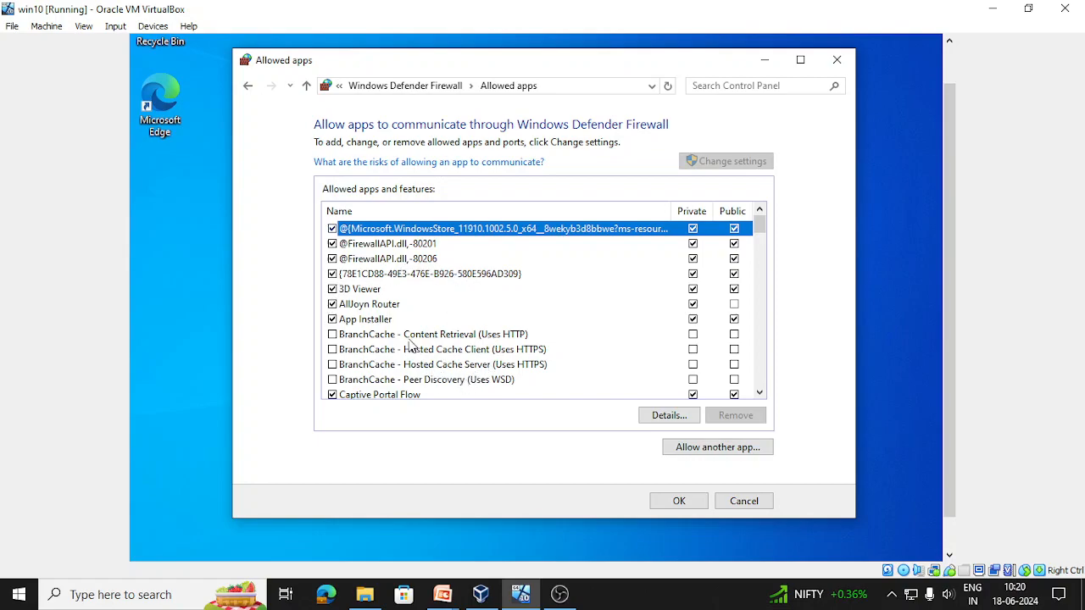
# Look at how to allow another app by browsing the System32 folder, and cancel without adding one.
pyautogui.click(701, 450)
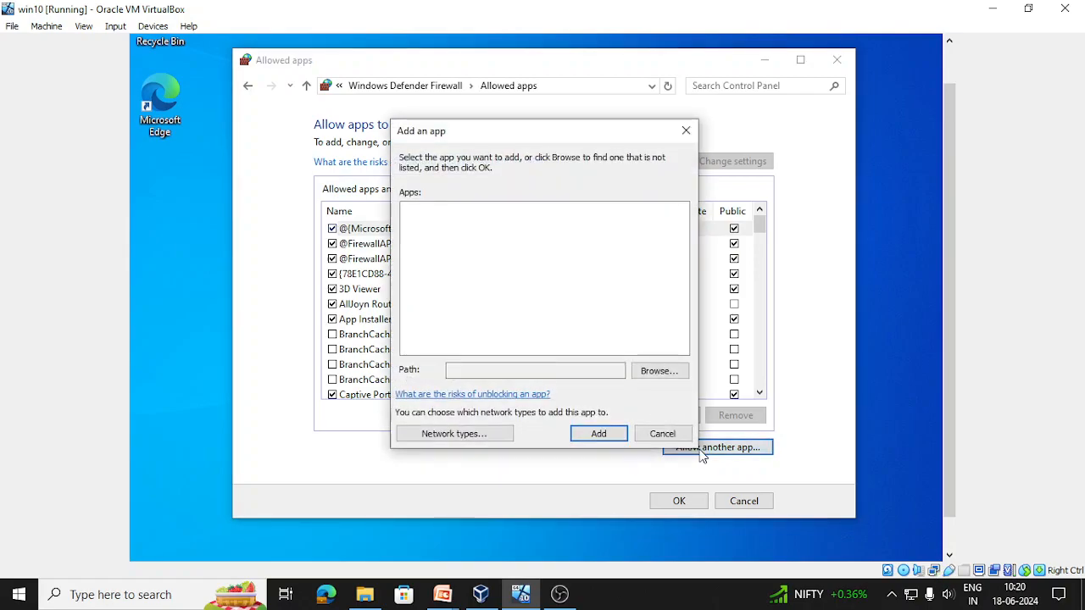
pyautogui.click(659, 370)
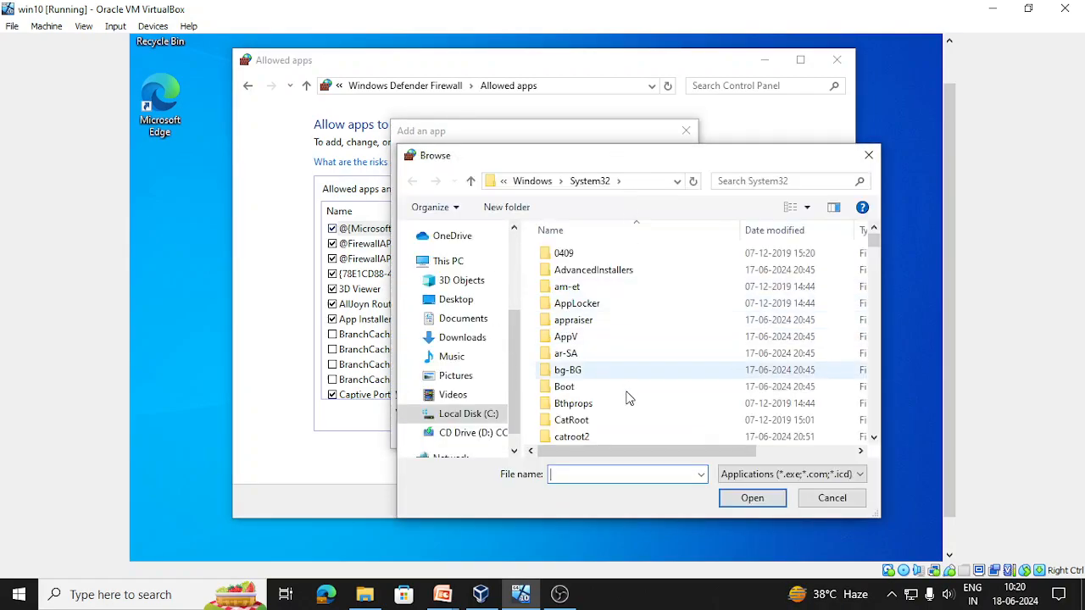
pyautogui.scroll(-10, 634, 356)
pyautogui.click(832, 497)
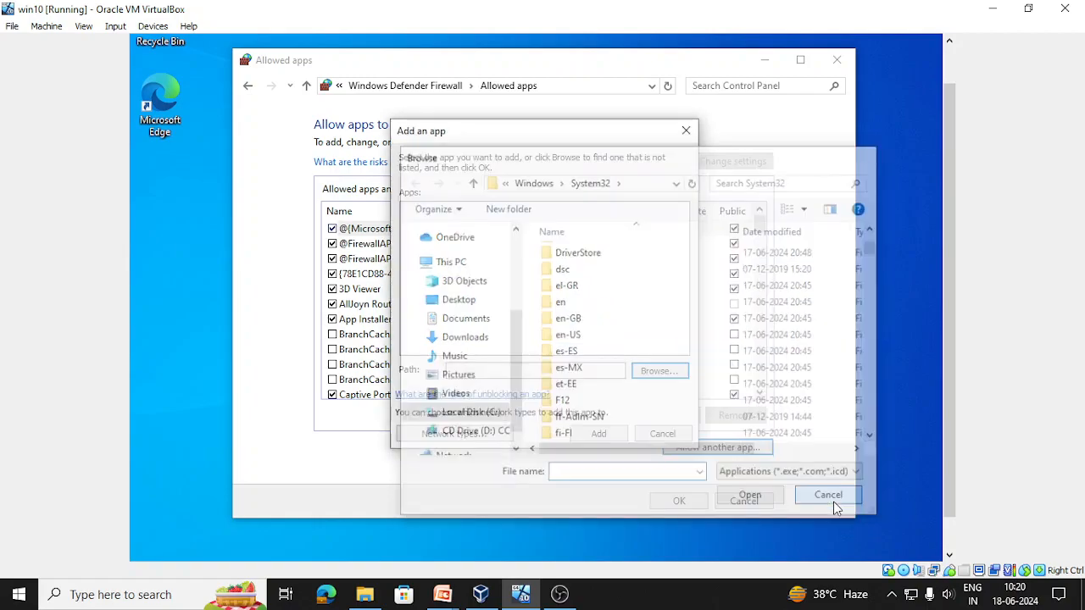
pyautogui.click(661, 434)
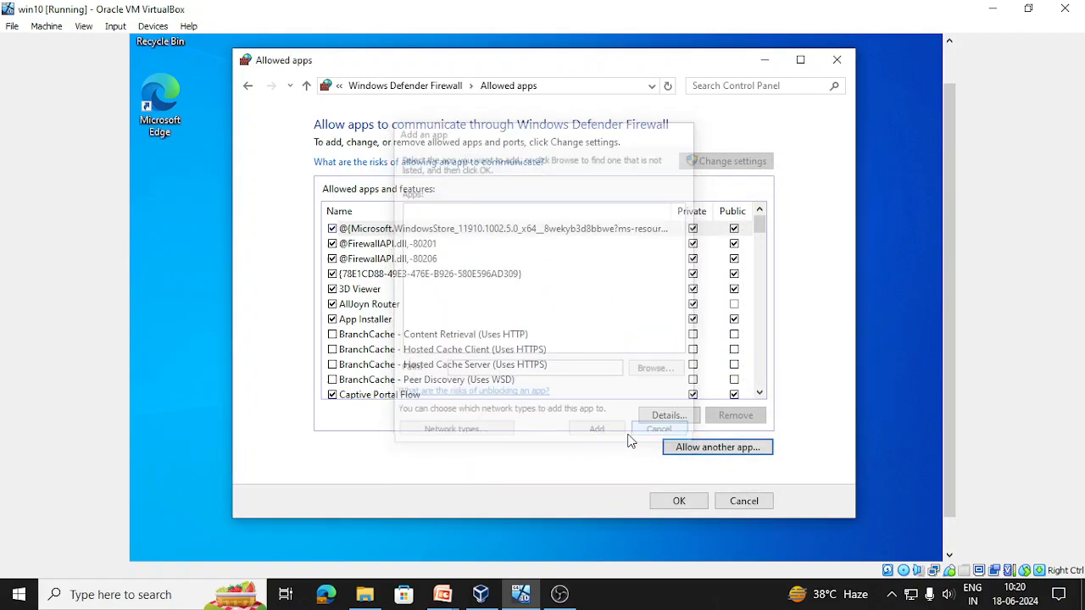
# Review more of the allowed apps and features, from 3D Viewer to the Core Networking entries.
pyautogui.click(759, 394)
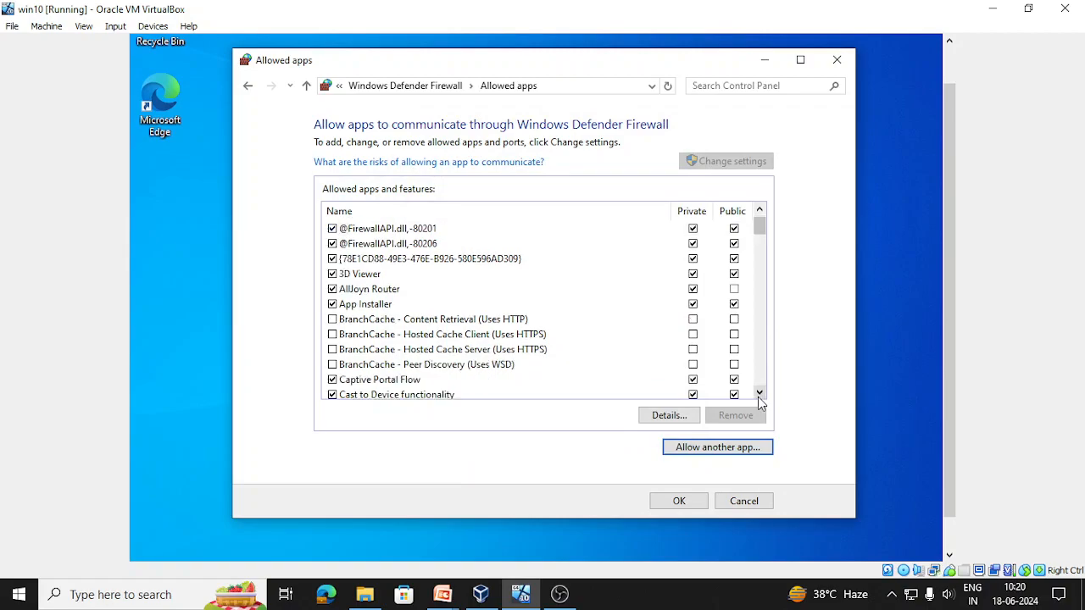
pyautogui.click(758, 394)
pyautogui.click(759, 394)
pyautogui.click(759, 394)
pyautogui.click(759, 394)
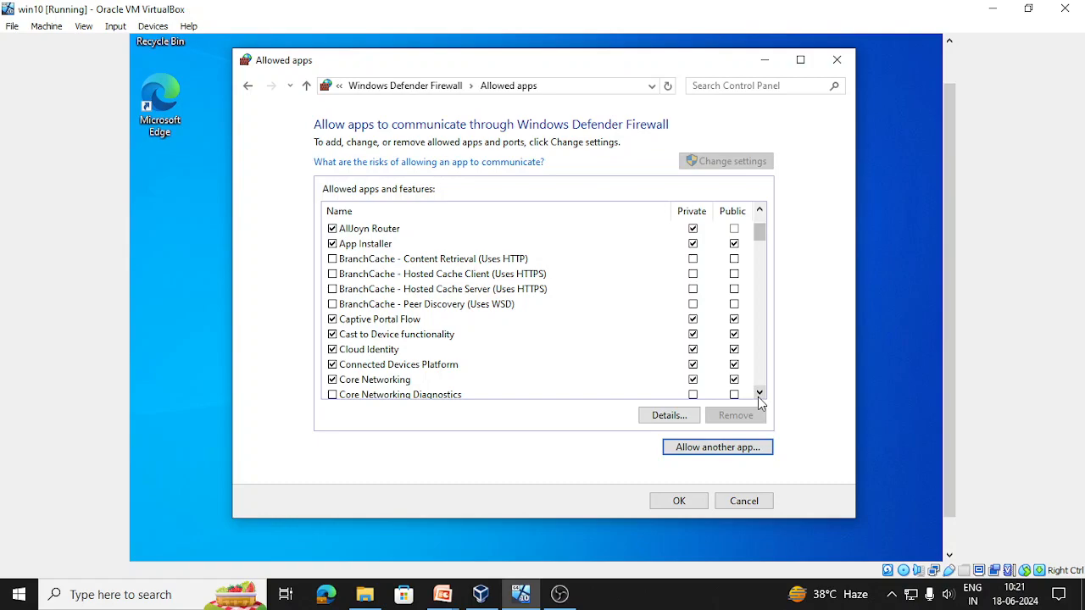
# Look at the settings for turning the firewall on or off per network type, and return to the firewall overview.
pyautogui.click(305, 88)
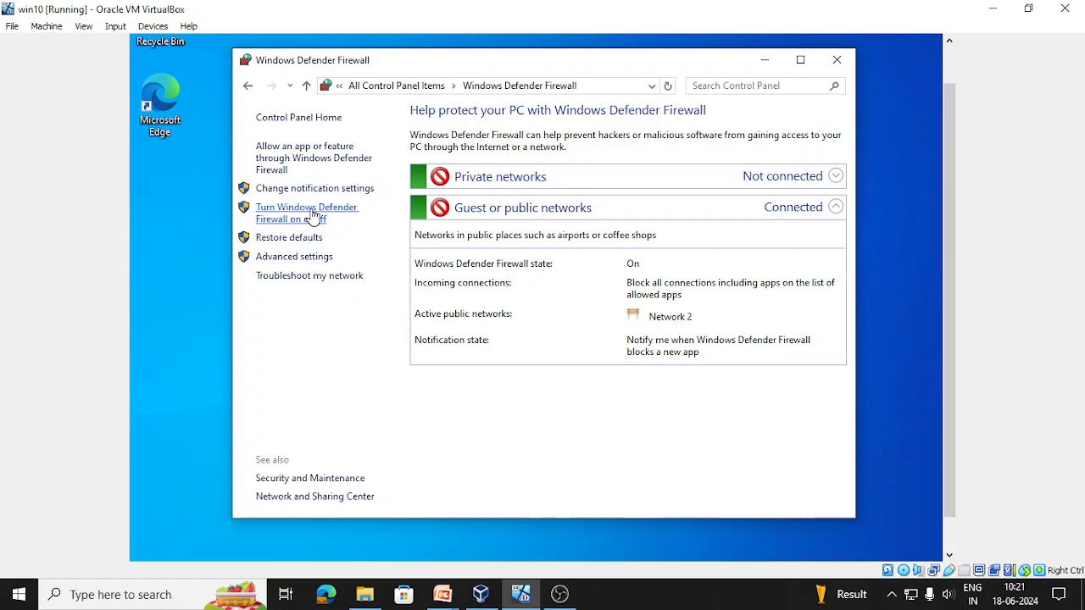
pyautogui.click(310, 218)
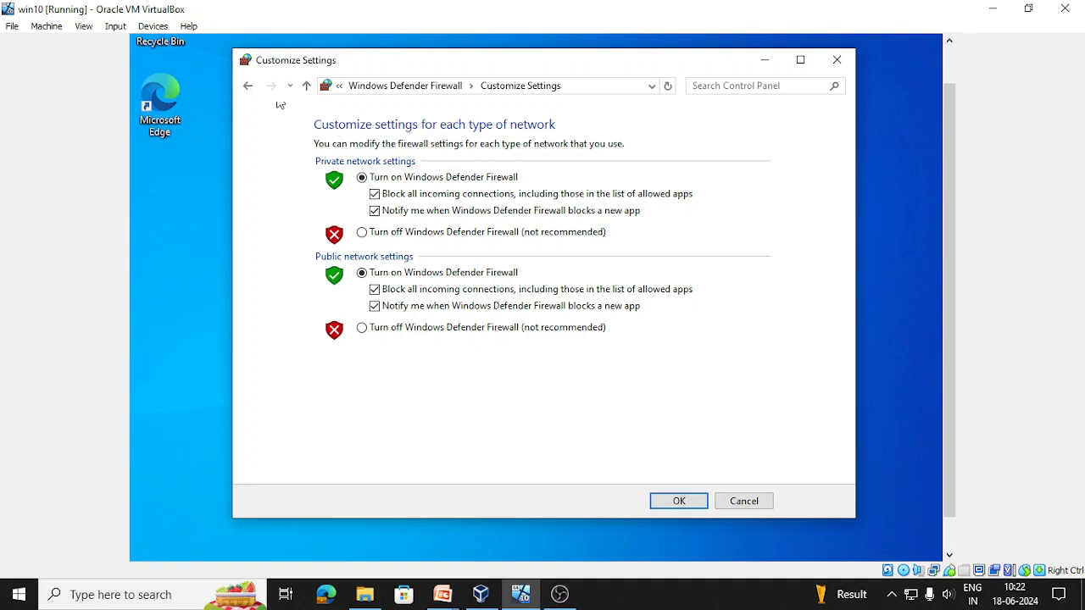
pyautogui.click(307, 88)
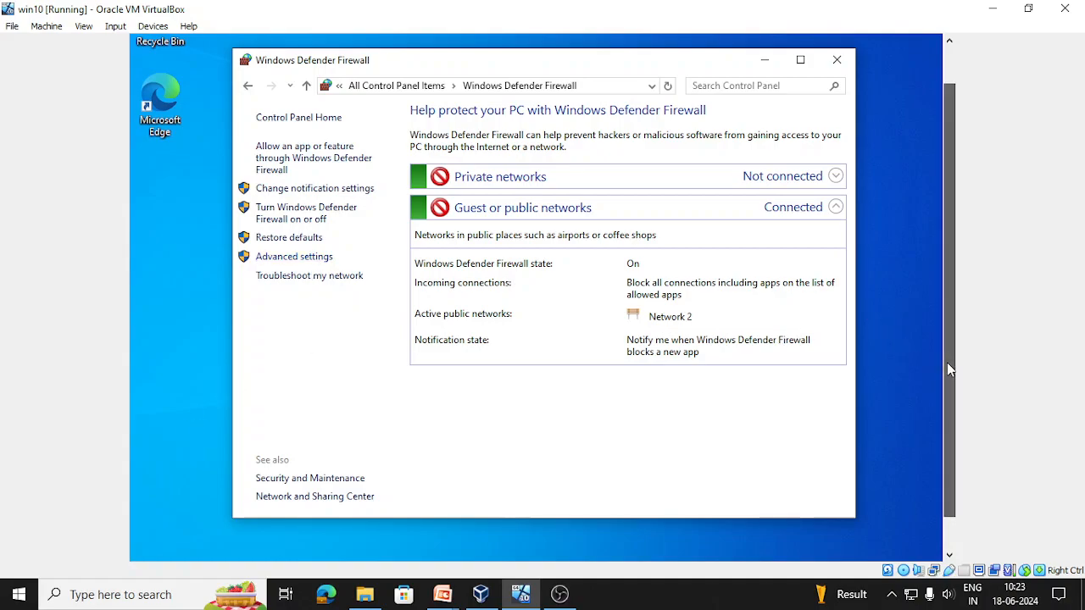
# Start a continuous ping to Google with the Run command "ping google.com -t".
pyautogui.scroll(-1, 947, 362)
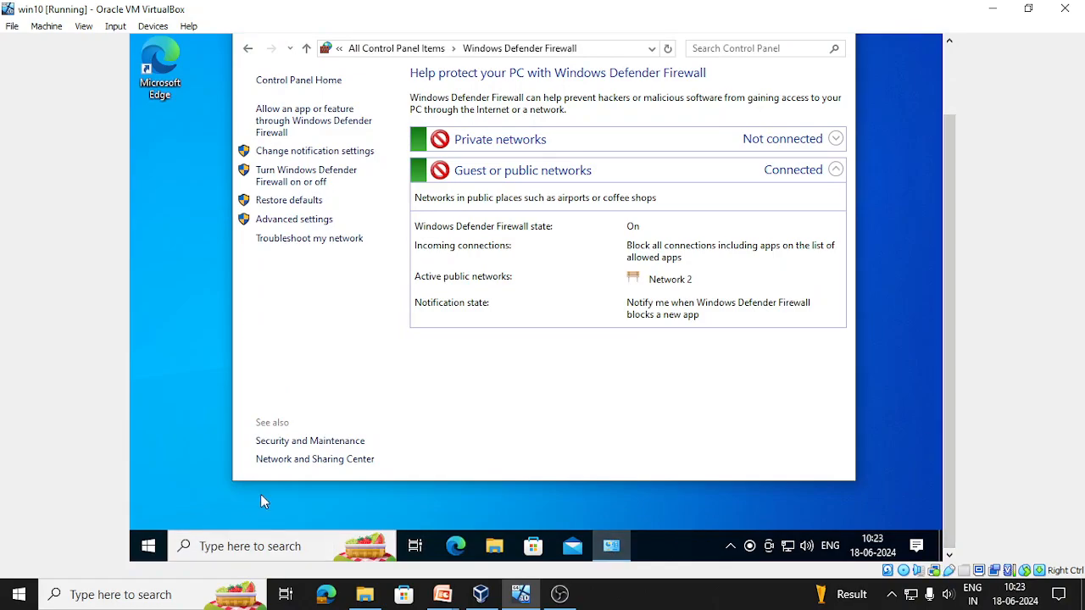
pyautogui.press('super+r')
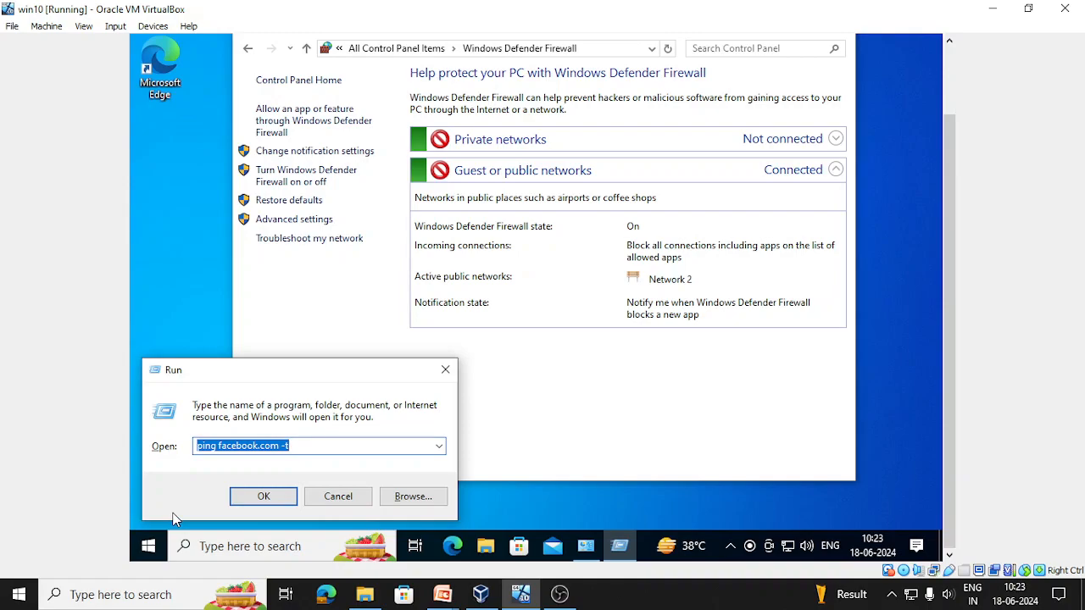
pyautogui.write('ping ')
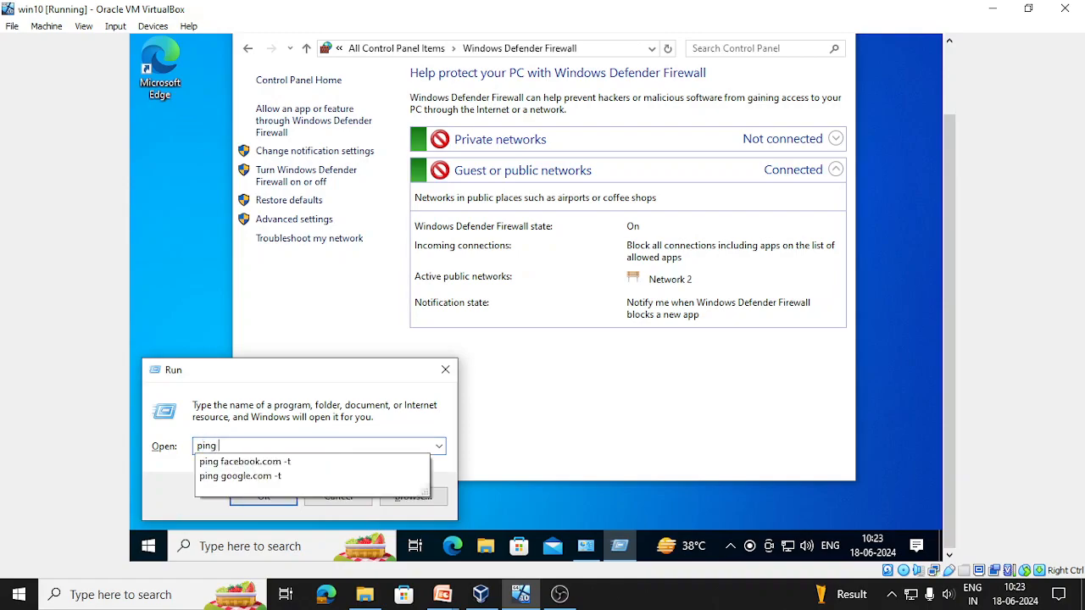
pyautogui.write('googl')
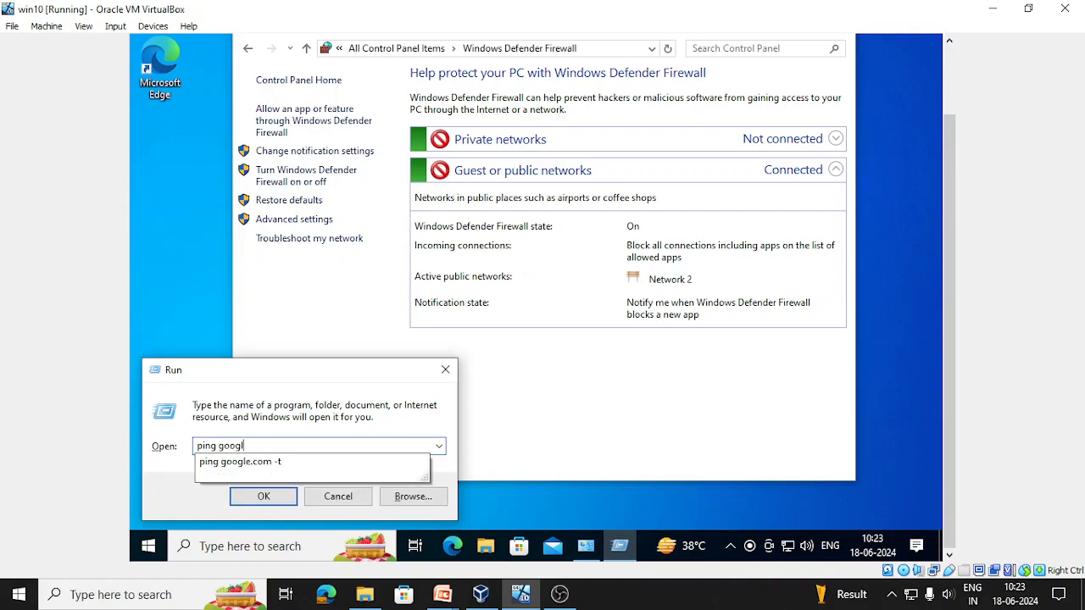
pyautogui.write('e.com -t')
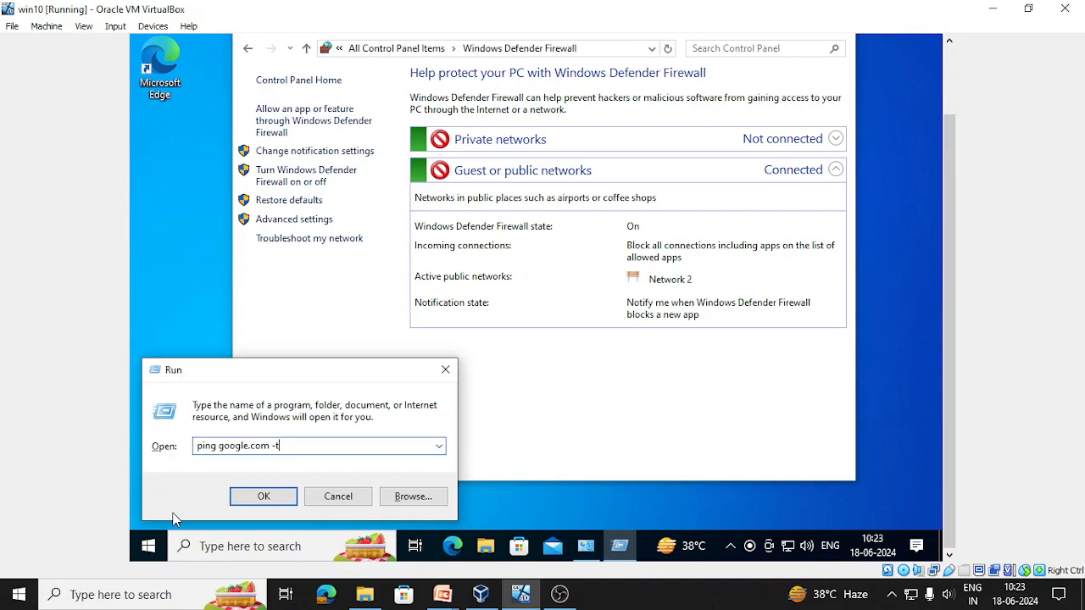
pyautogui.press('Return')
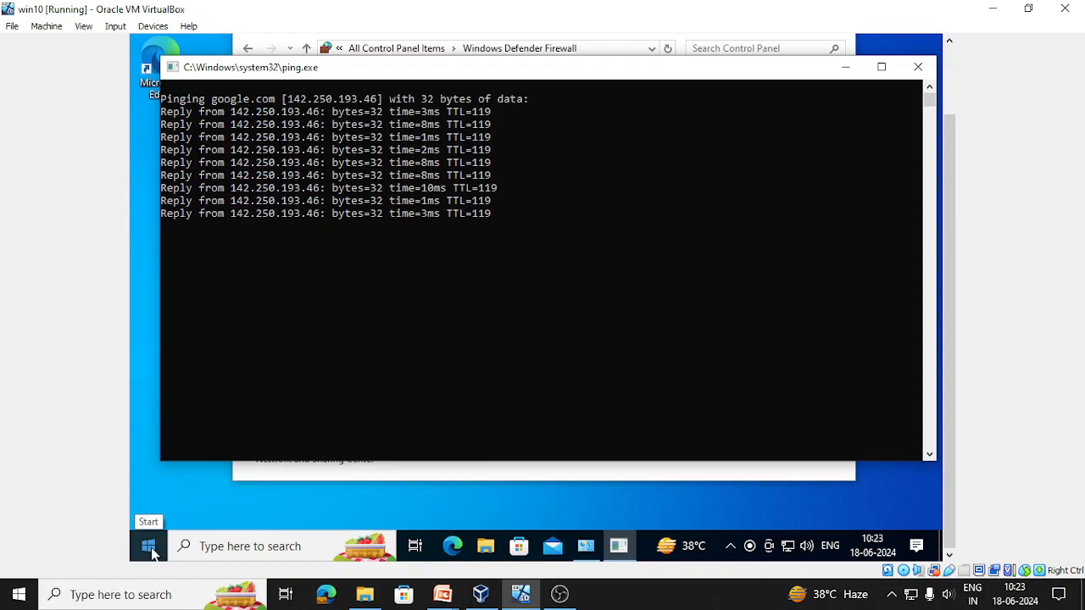
# Start a second continuous ping with "ping facebook.com -t" and move its window so both ping windows show.
pyautogui.press('super+r')
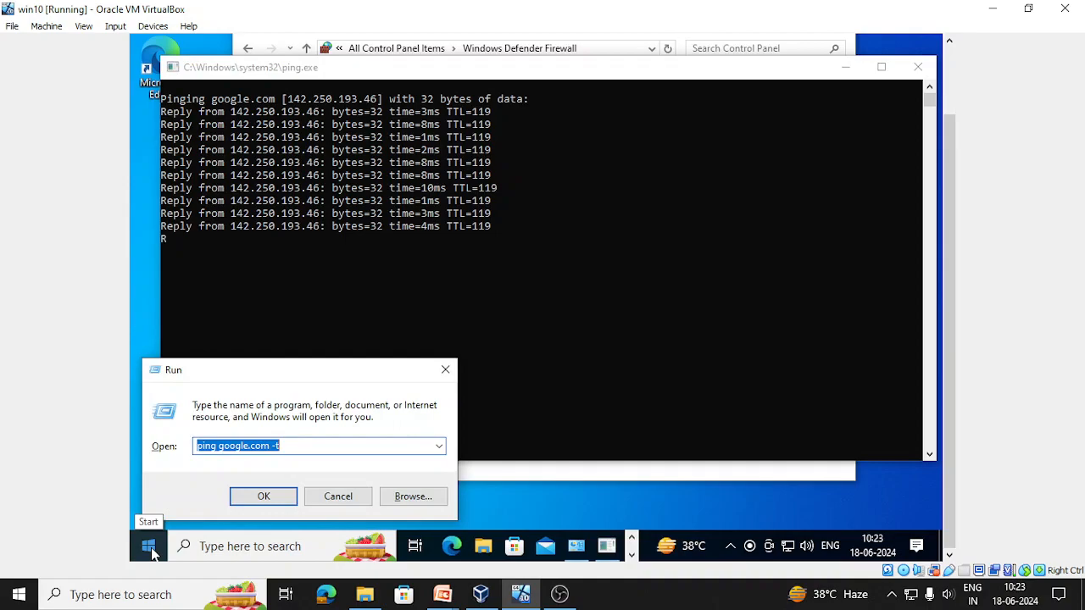
pyautogui.write('ping')
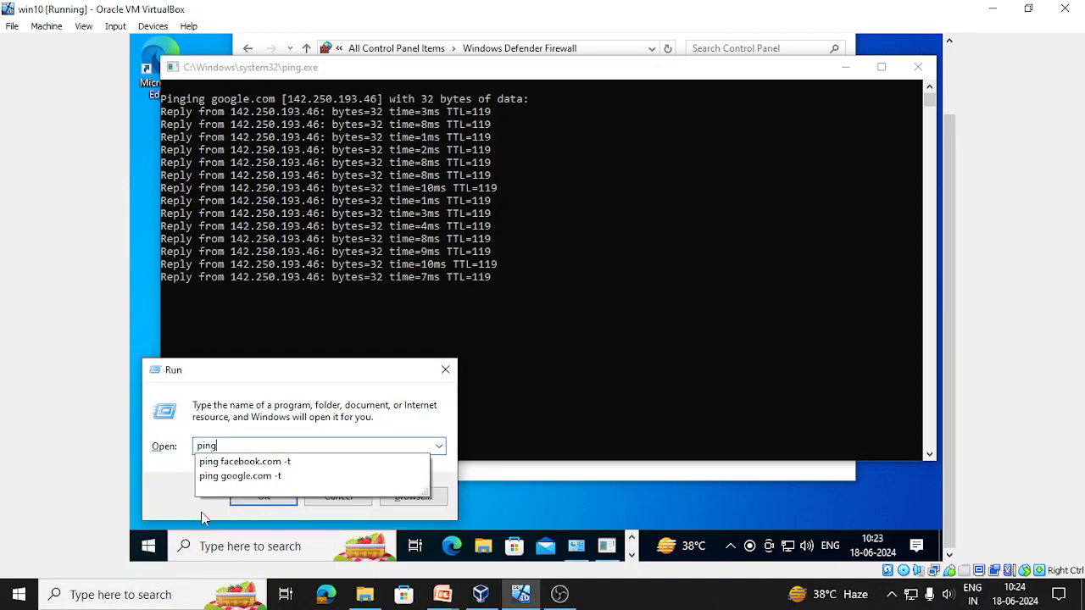
pyautogui.click(259, 464)
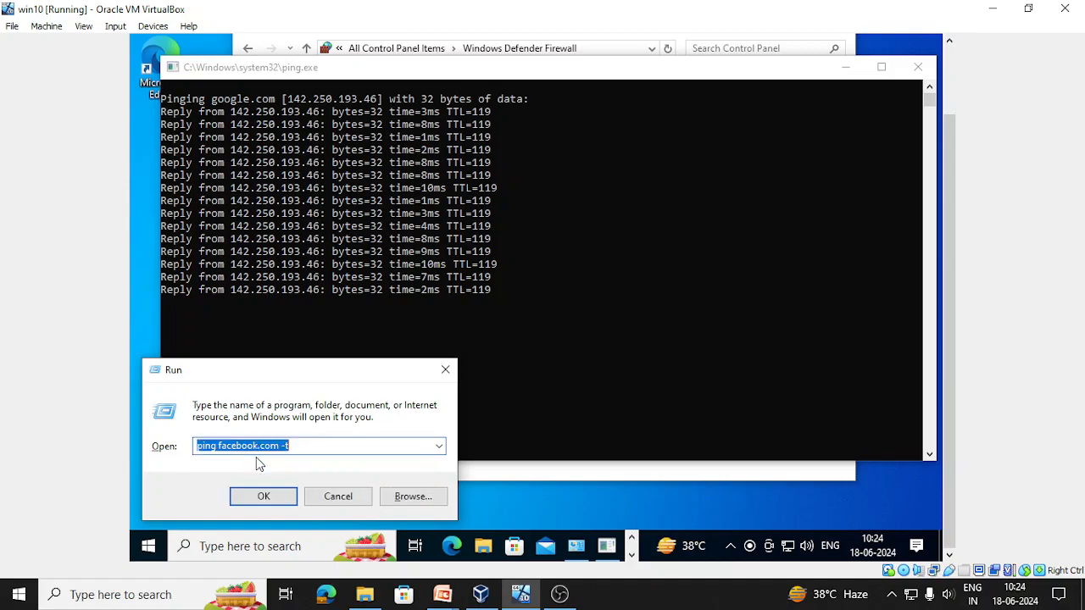
pyautogui.click(264, 501)
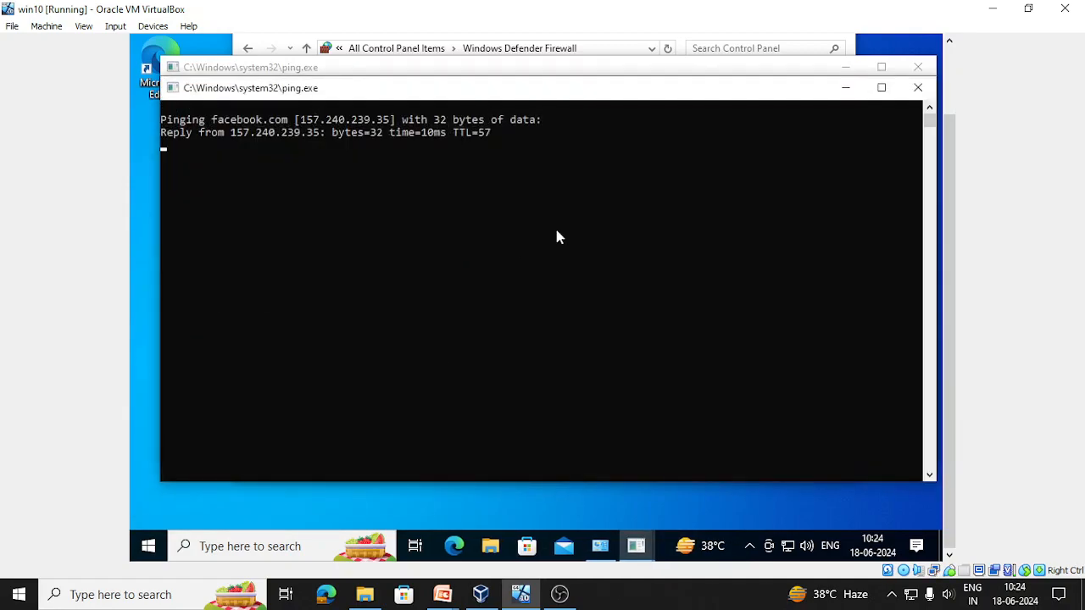
pyautogui.moveTo(569, 96); pyautogui.dragTo(750, 135)
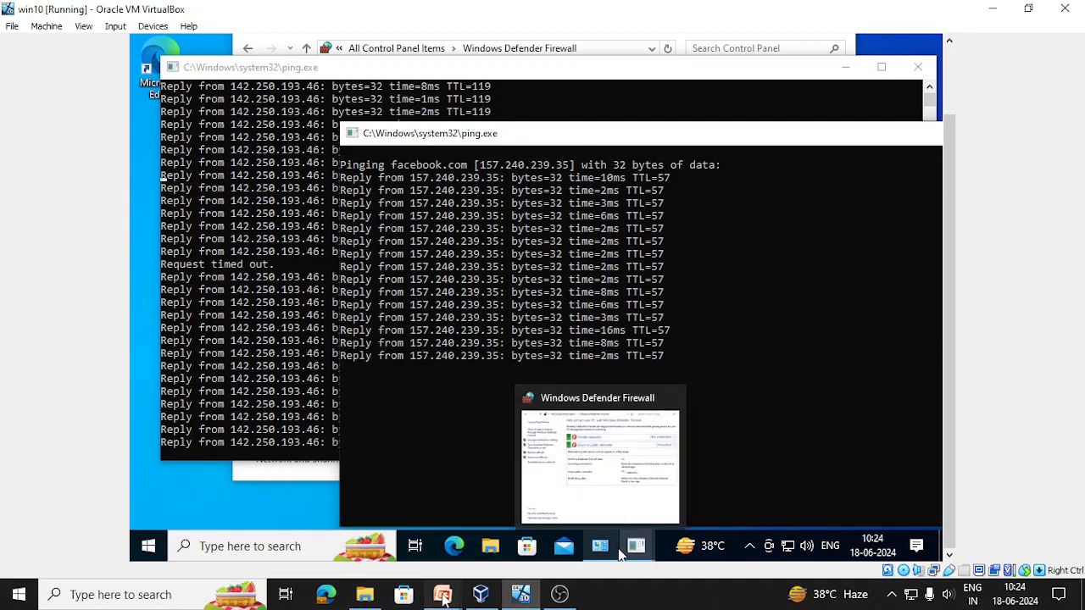
# Switch to the New Microsoft Office PowerPoint Presentation (3) file and show slide 2 on managing a software-based firewall.
pyautogui.moveTo(444, 598)
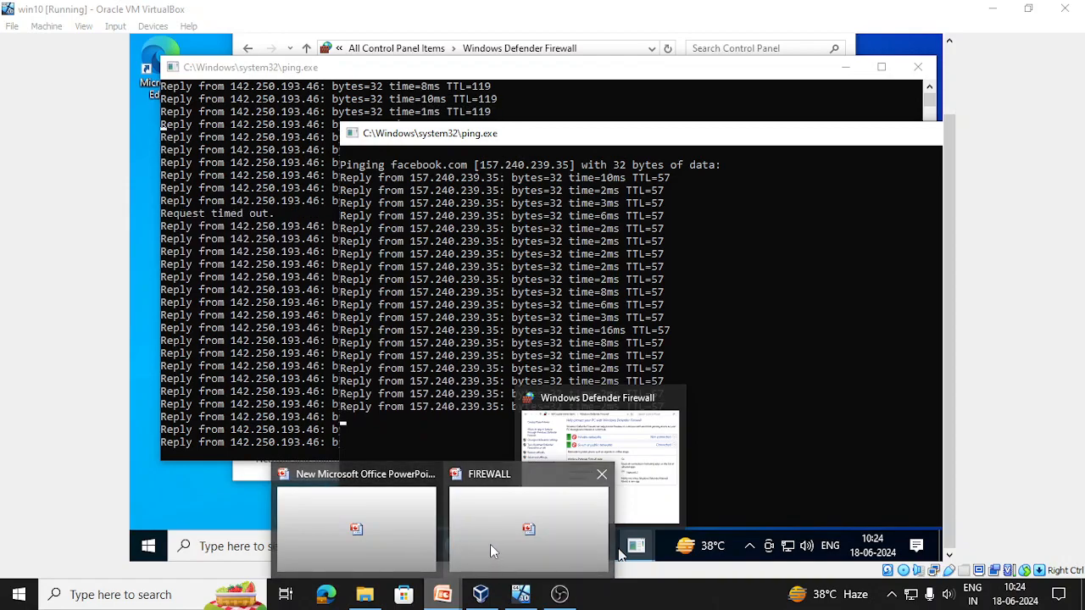
pyautogui.click(412, 540)
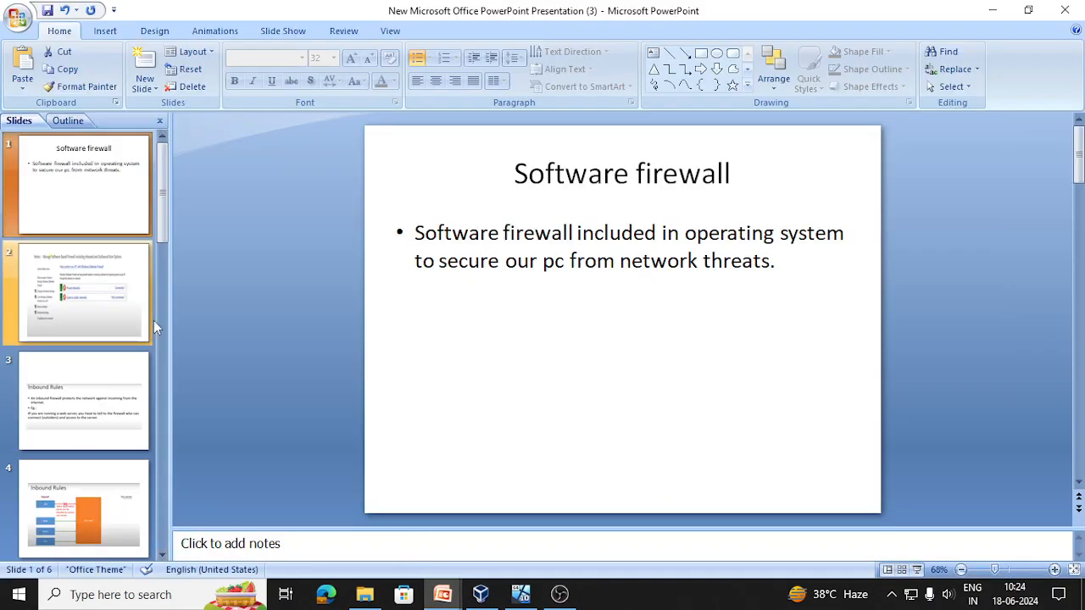
pyautogui.click(114, 318)
pyautogui.click(597, 182)
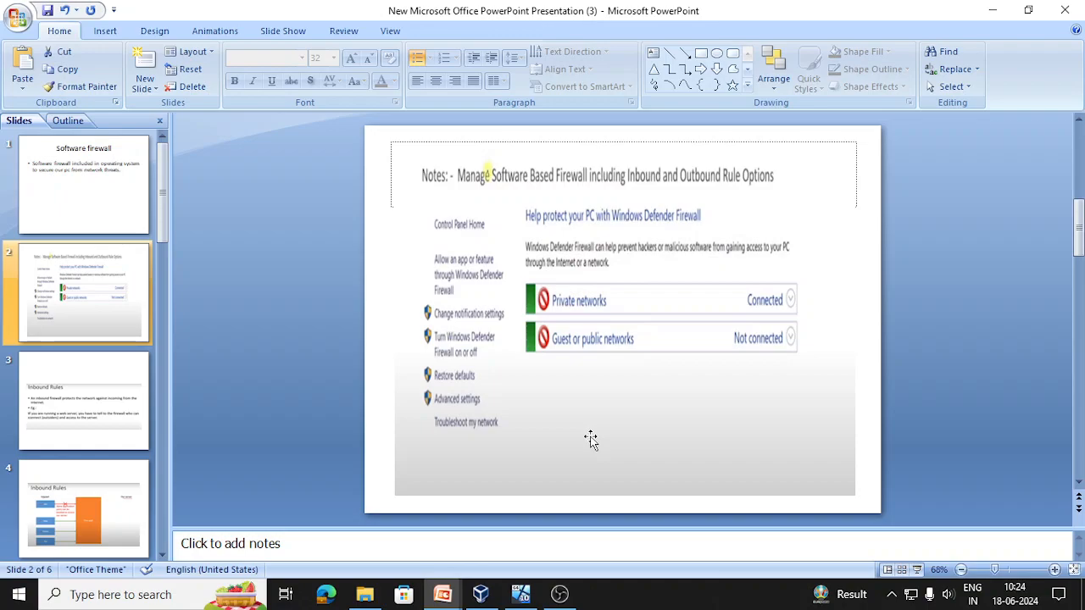
# Switch back to the win10 virtual machine and open the advanced settings of Windows Defender Firewall.
pyautogui.click(521, 594)
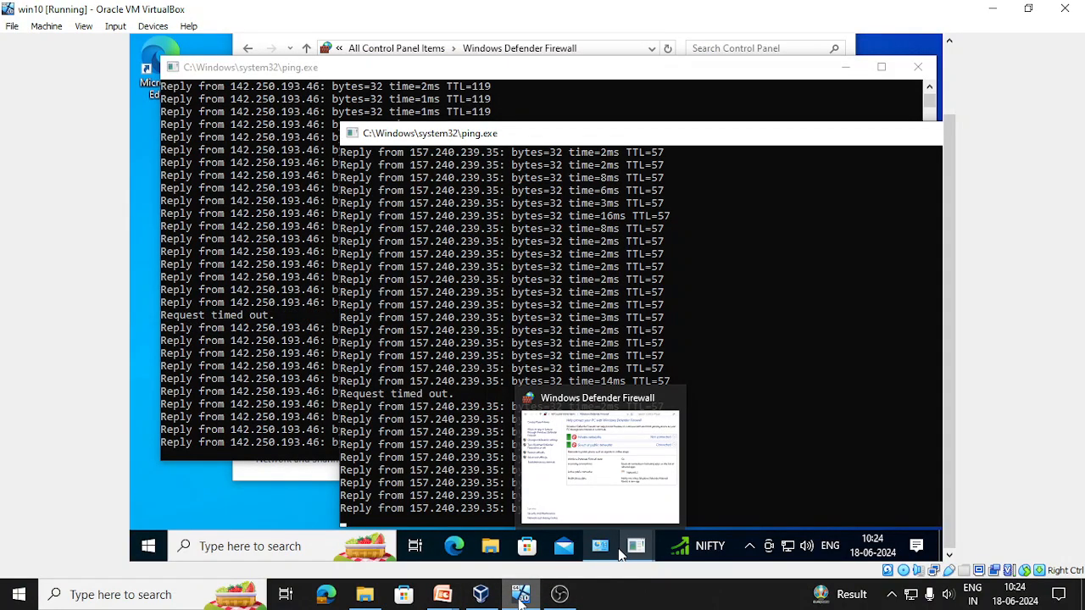
pyautogui.click(301, 477)
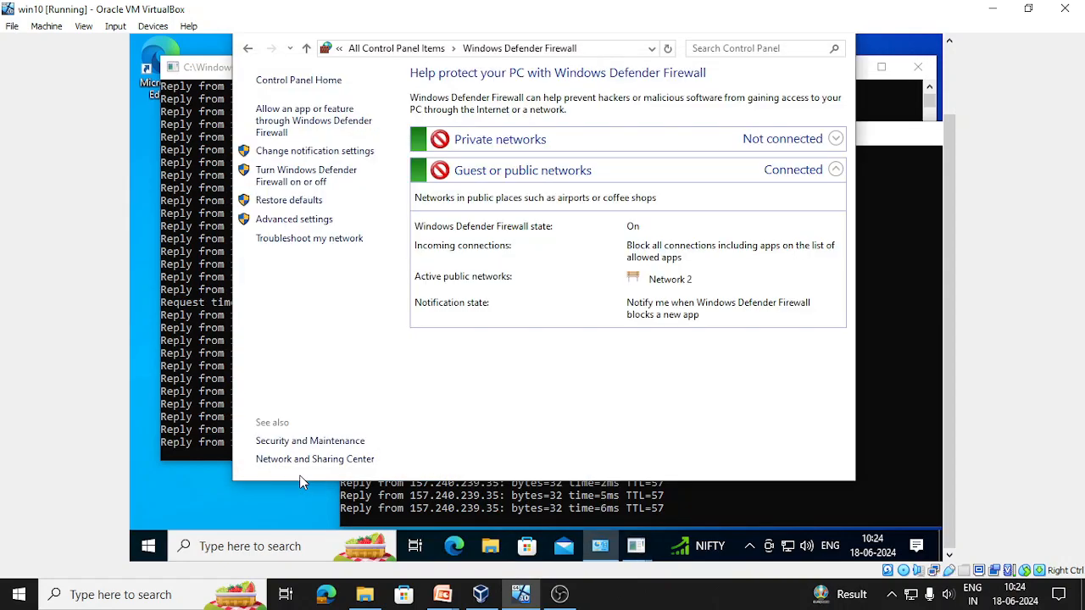
pyautogui.click(320, 221)
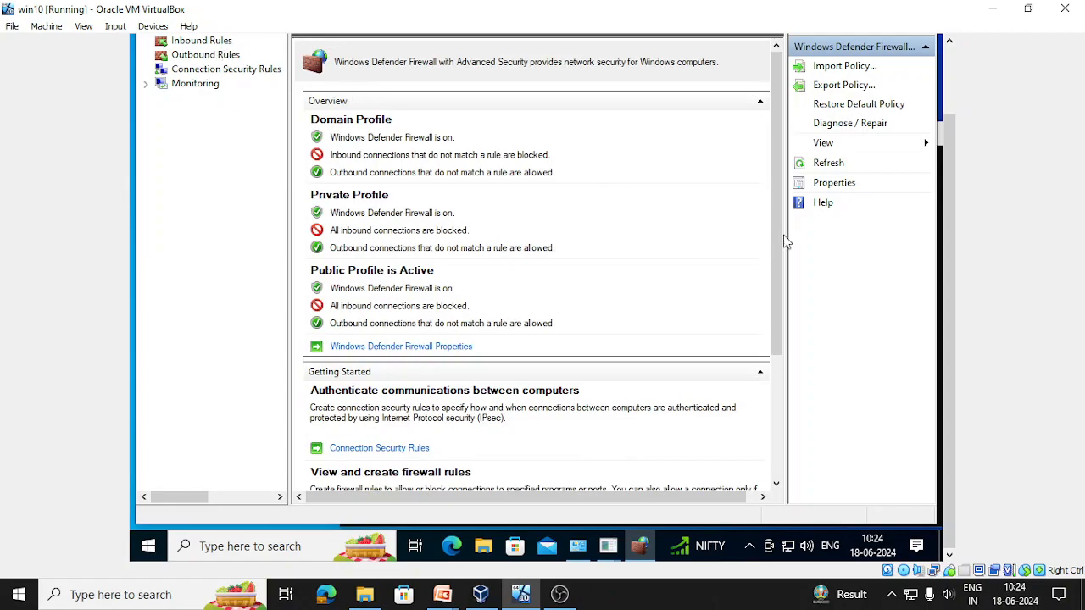
pyautogui.moveTo(947, 304); pyautogui.dragTo(948, 233)
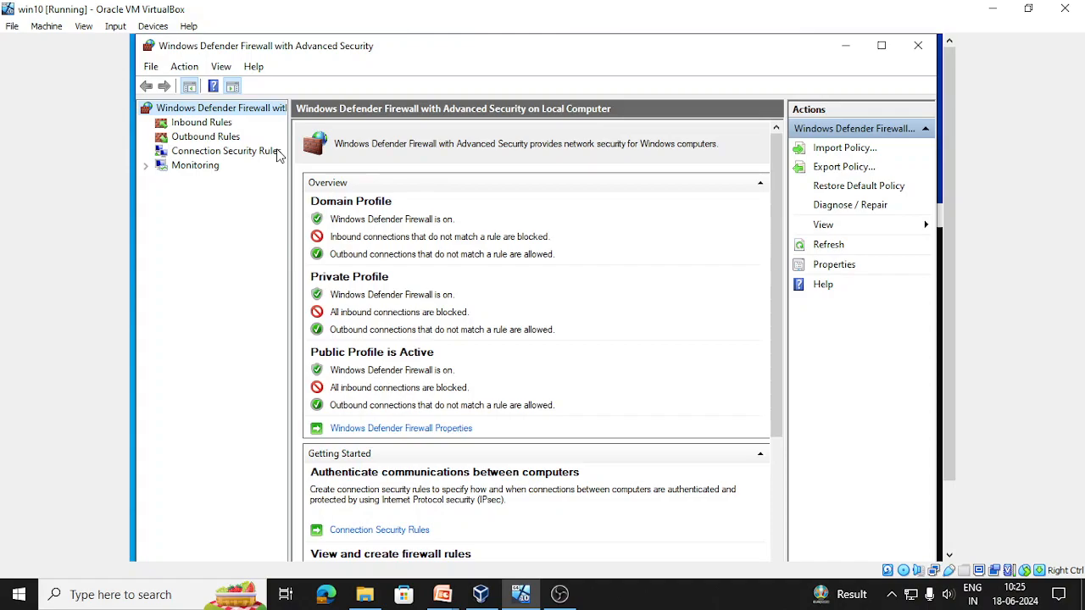
# Switch to the PowerPoint presentation and show slide 3, which explains inbound rules.
pyautogui.moveTo(444, 597)
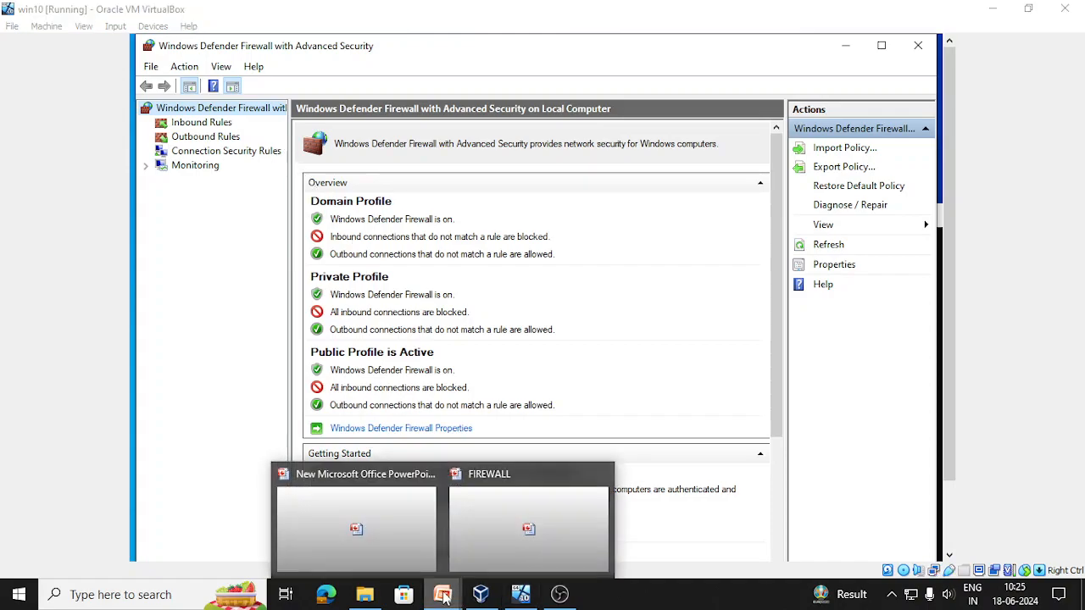
pyautogui.click(370, 516)
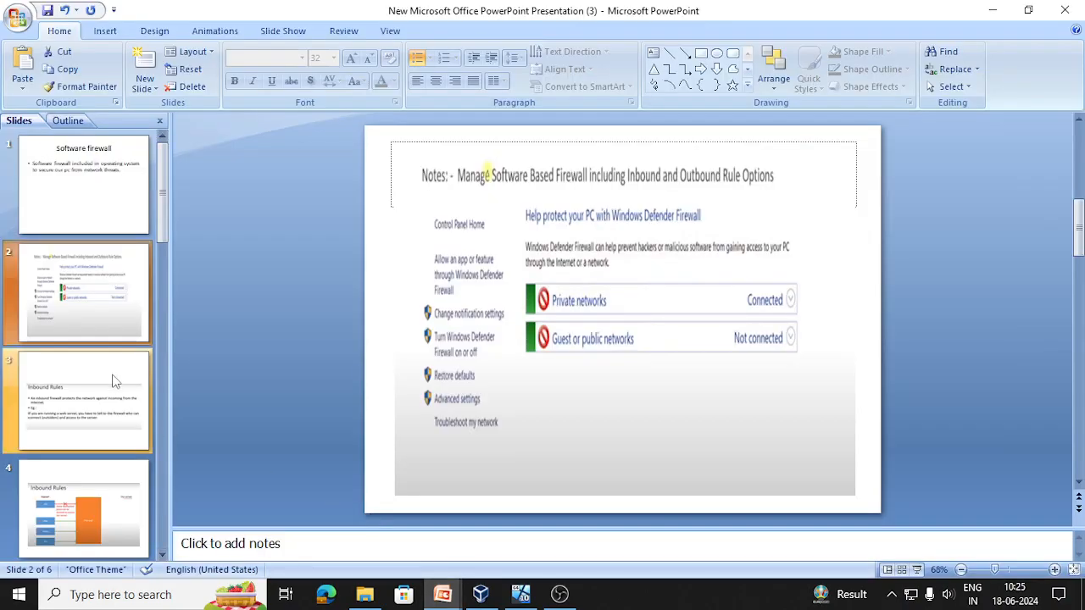
pyautogui.click(116, 382)
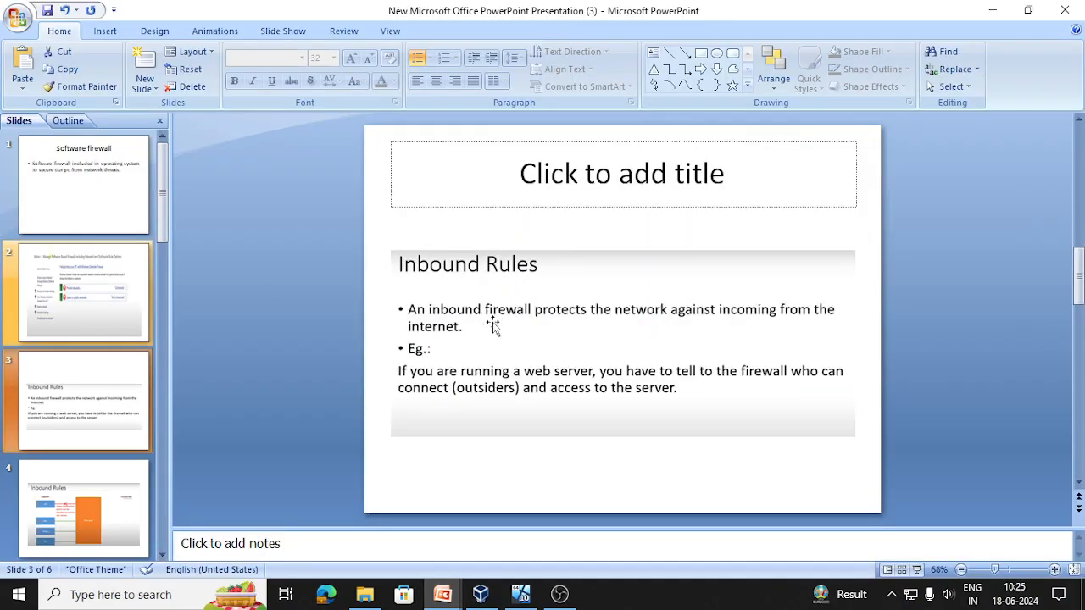
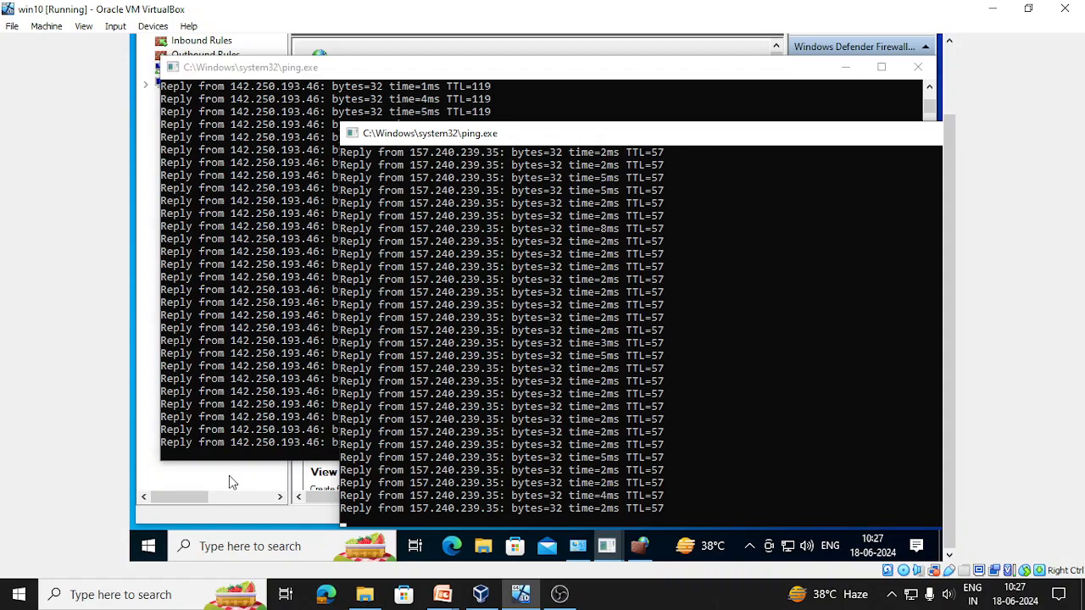
# Bring the advanced firewall window to the front and start a new outbound rule.
pyautogui.click(228, 475)
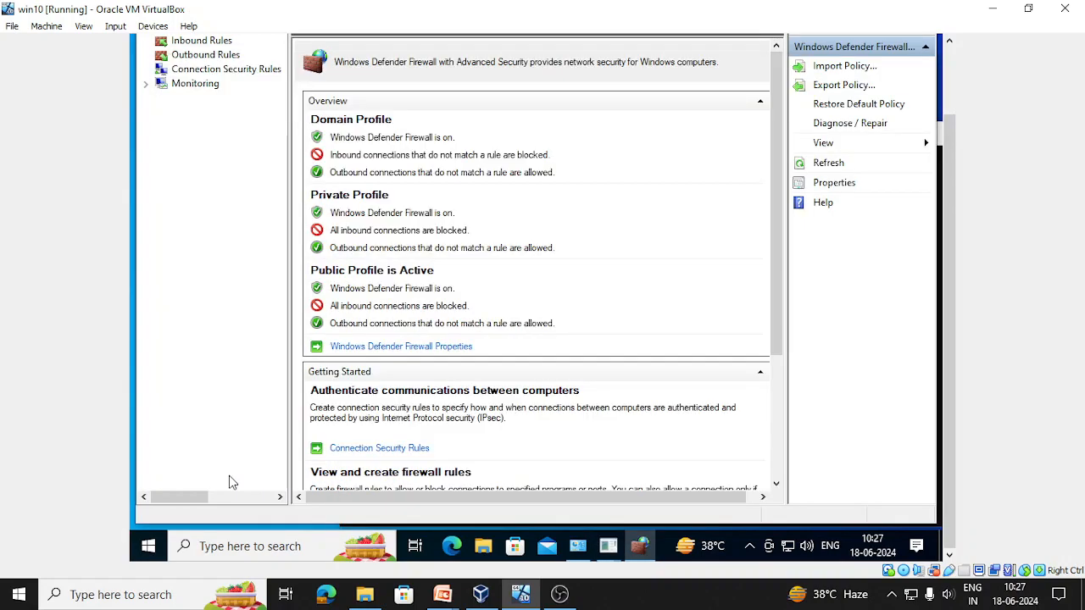
pyautogui.click(218, 60)
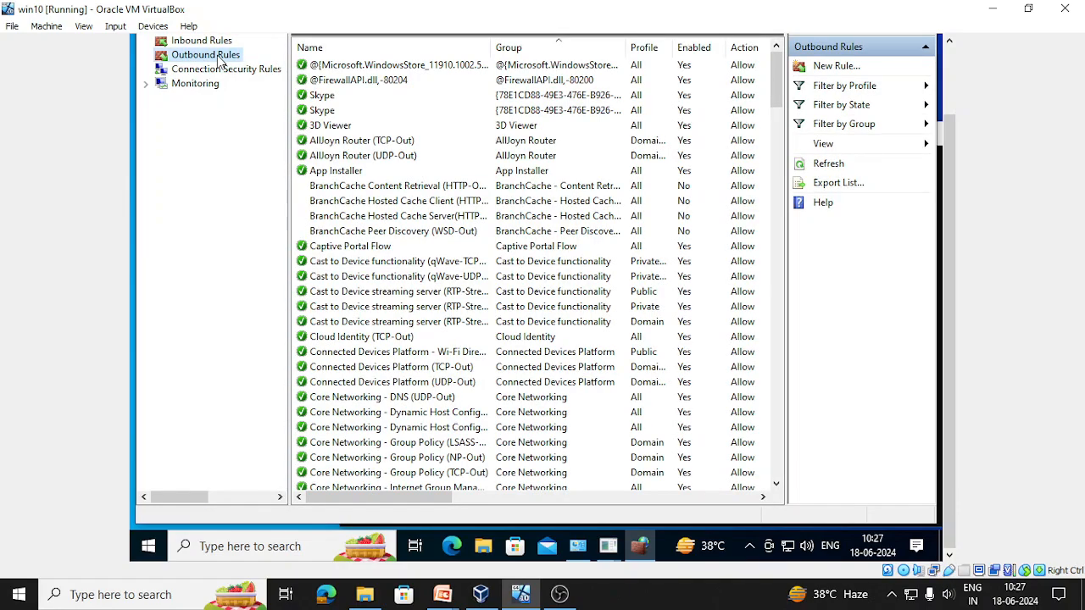
pyautogui.rightClick(217, 59)
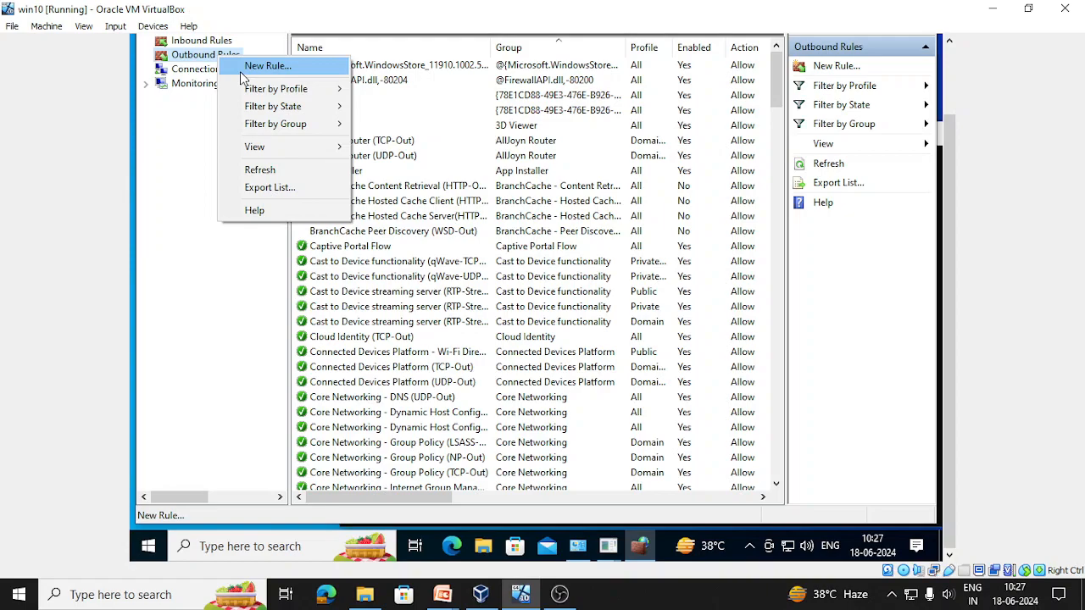
pyautogui.click(240, 71)
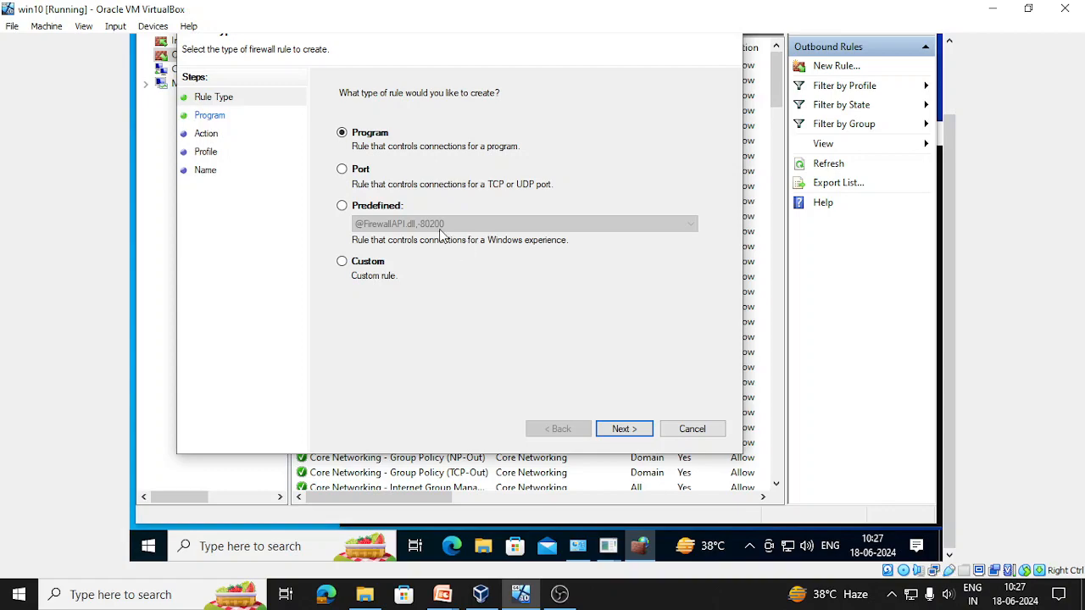
# Choose the Custom rule type for the new outbound rule and apply it to all programs.
pyautogui.click(342, 265)
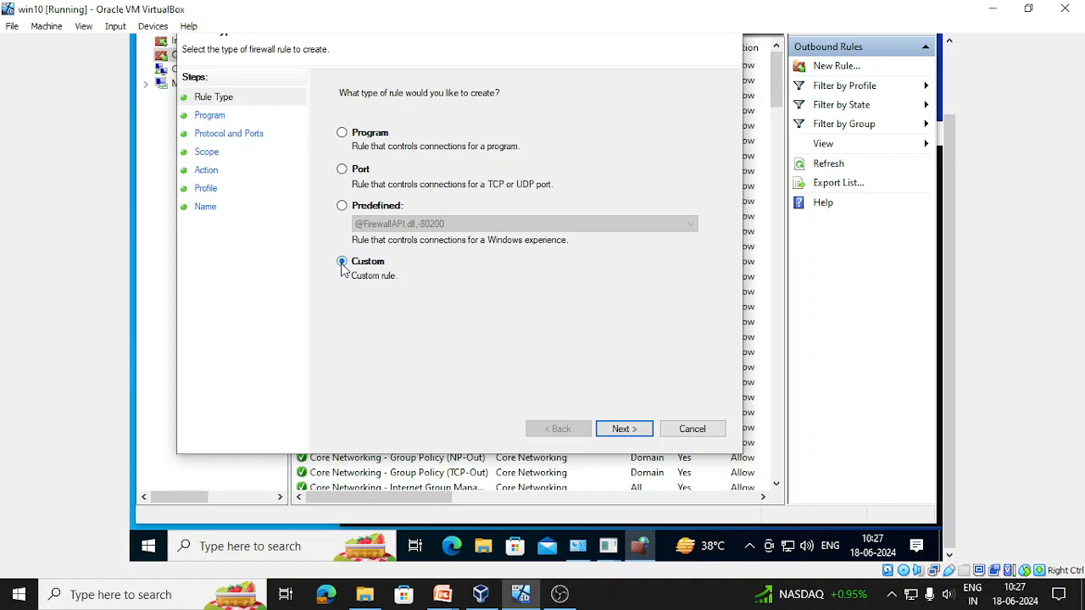
pyautogui.click(623, 428)
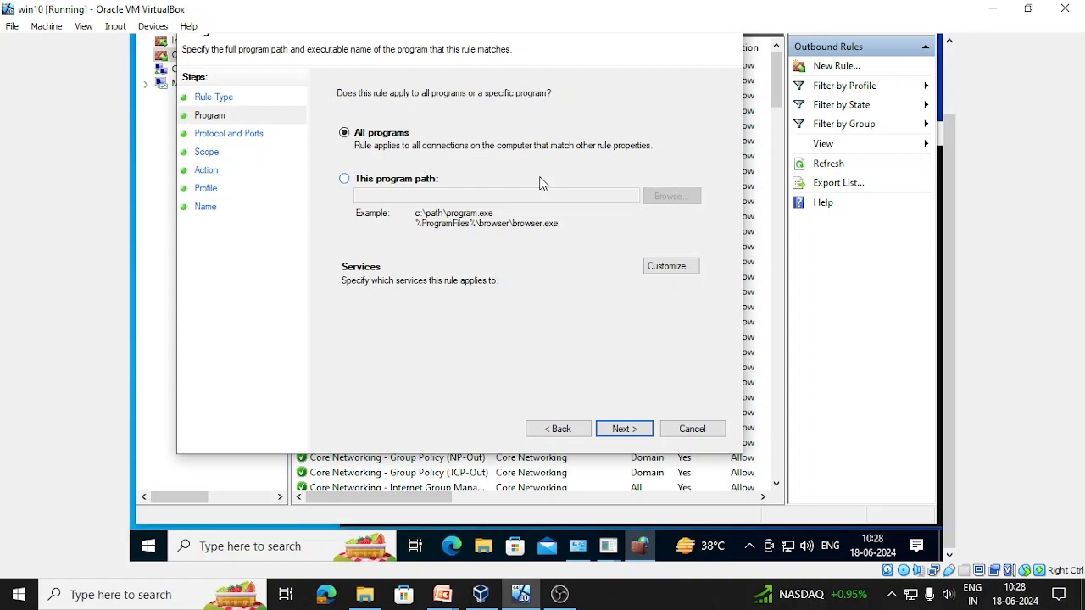
pyautogui.click(625, 432)
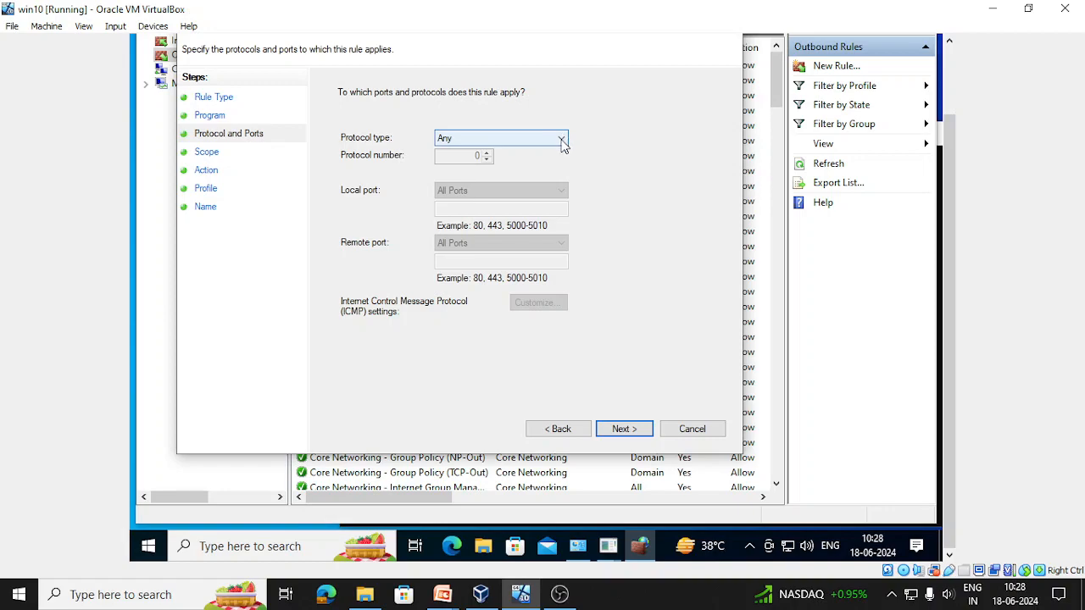
# Set the rule's protocol type to ICMPv4 and include all ICMP types.
pyautogui.click(561, 140)
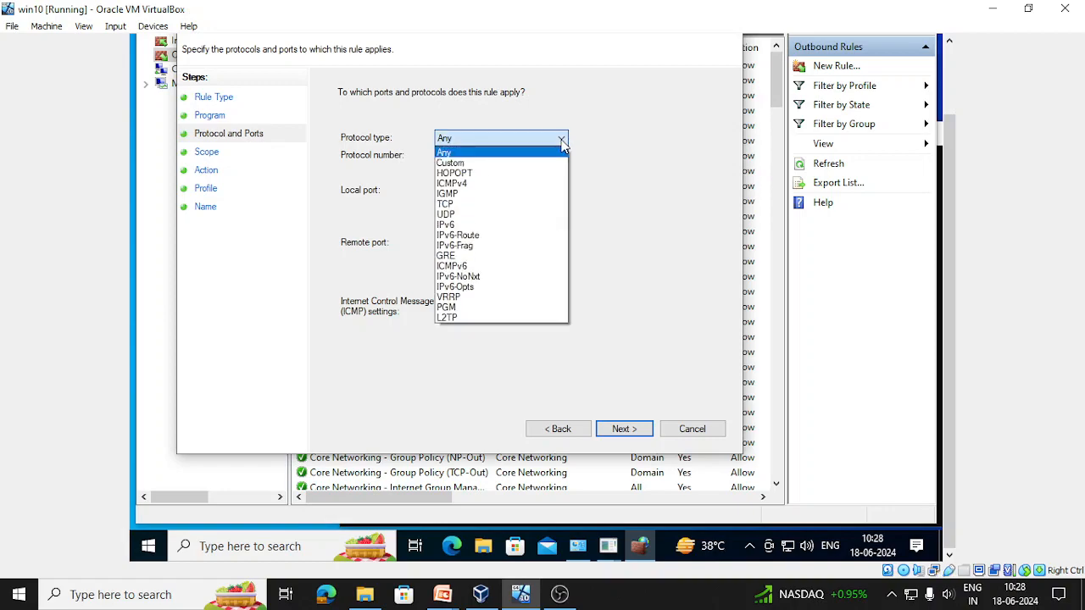
pyautogui.click(510, 184)
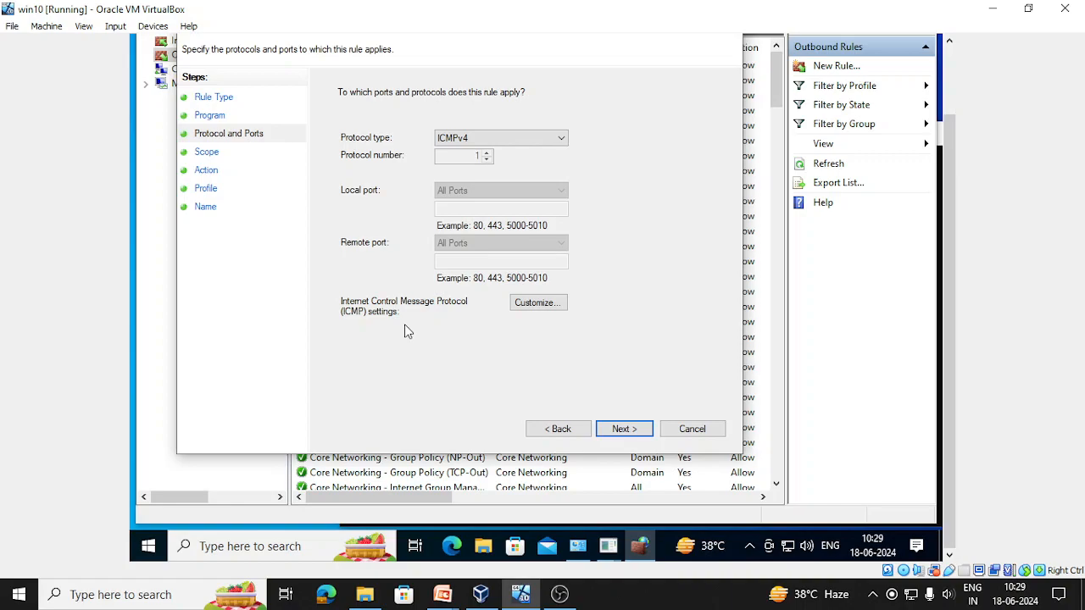
pyautogui.click(526, 306)
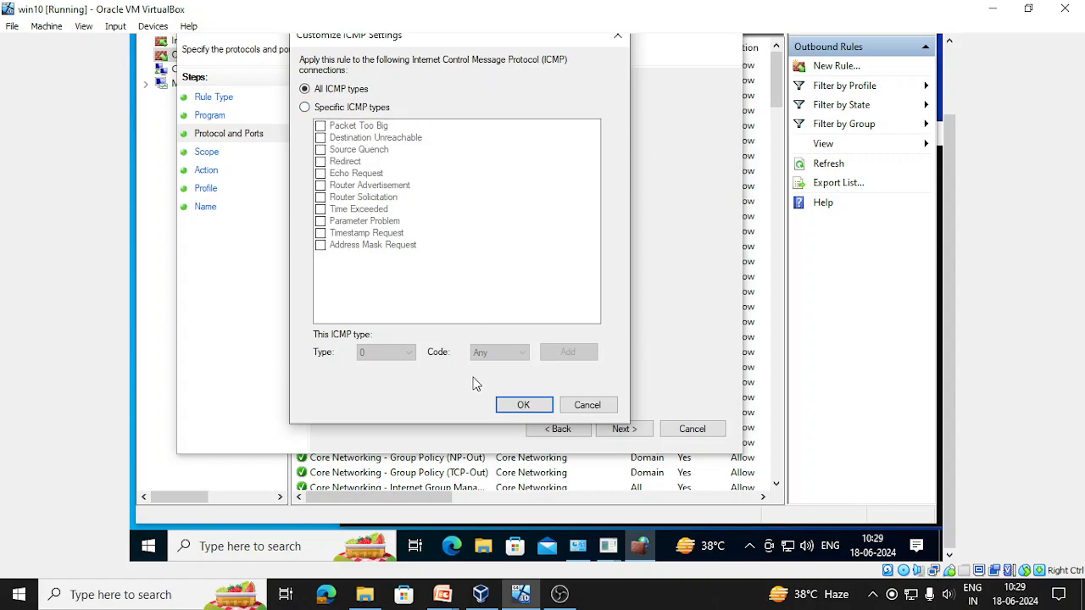
pyautogui.click(509, 405)
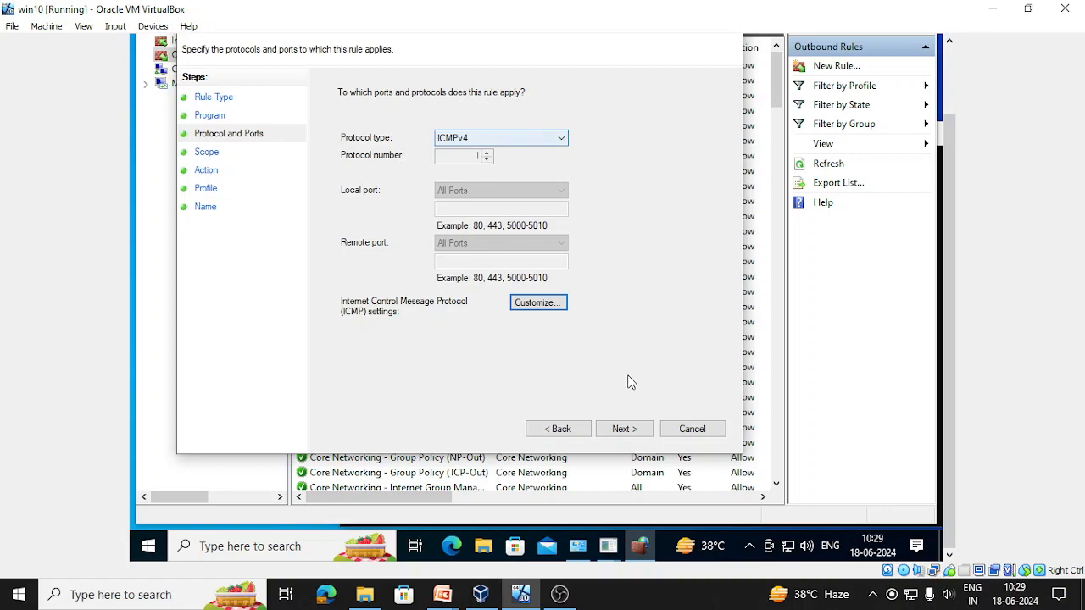
pyautogui.click(623, 429)
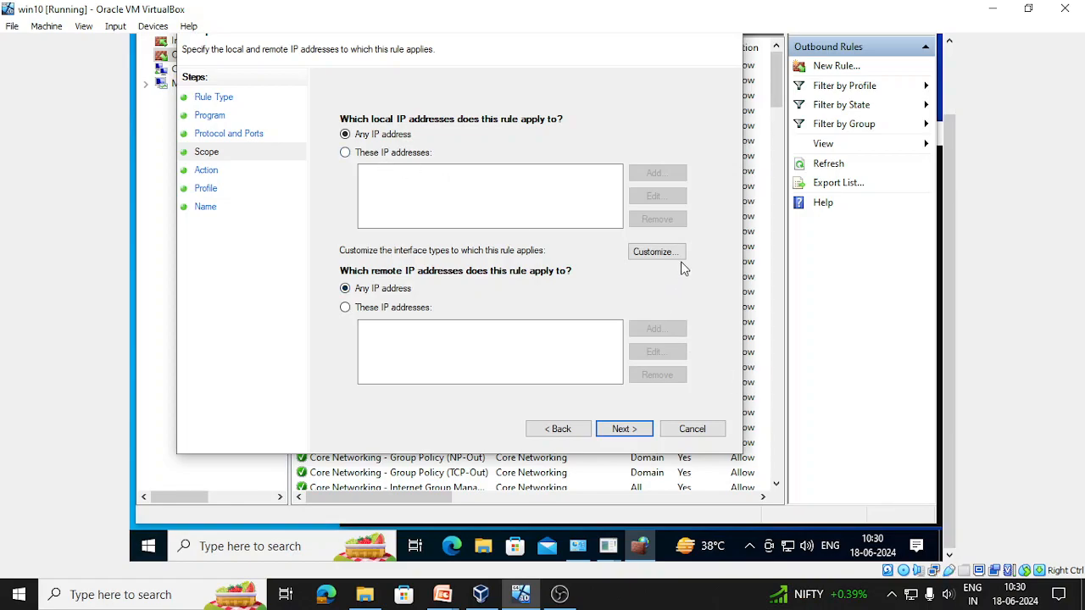
pyautogui.click(363, 155)
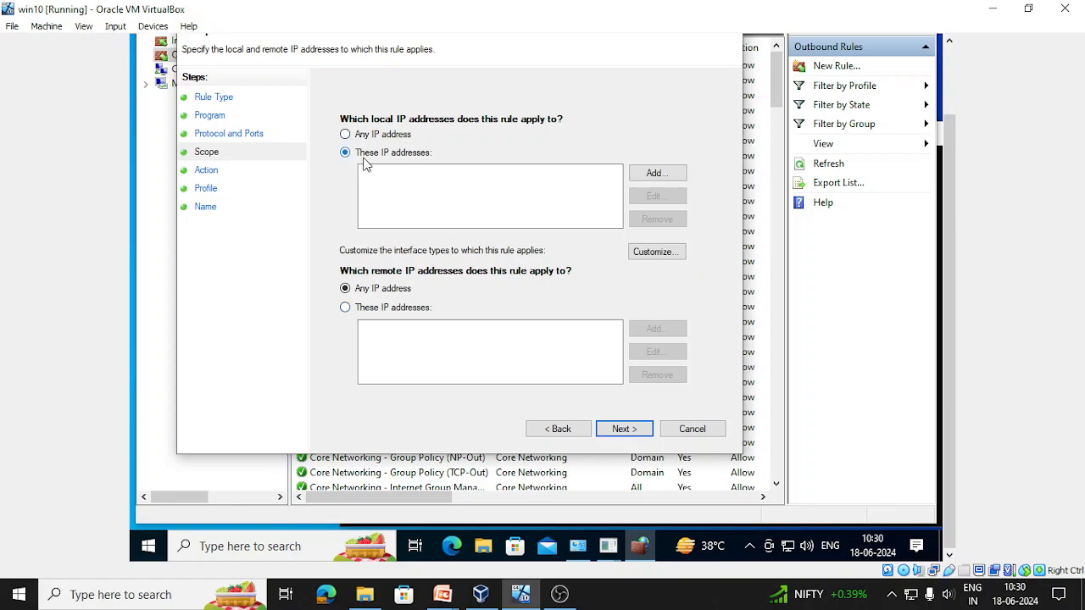
pyautogui.click(657, 253)
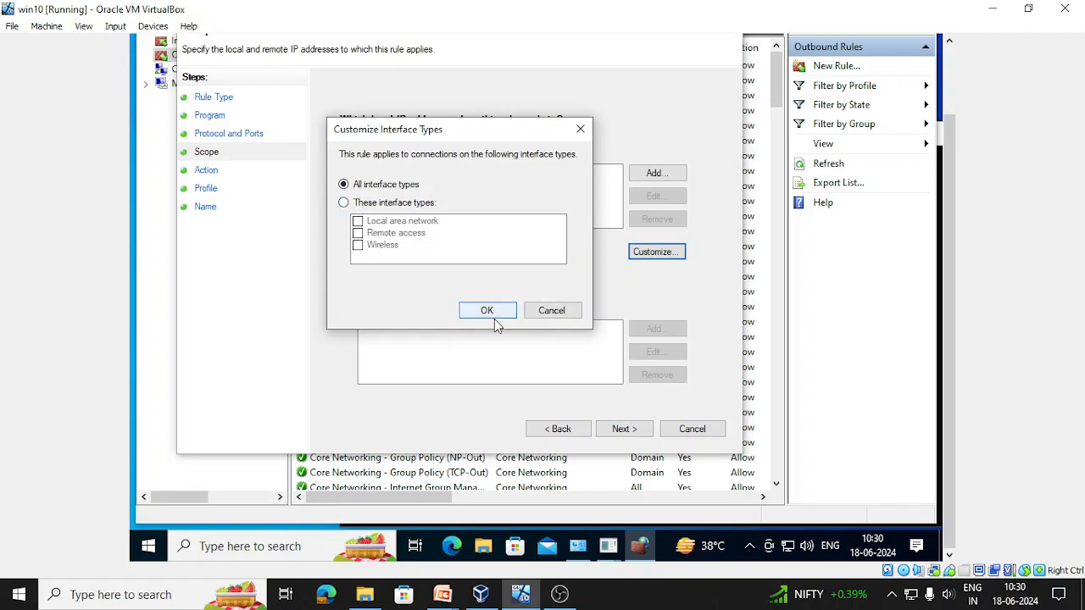
pyautogui.click(536, 317)
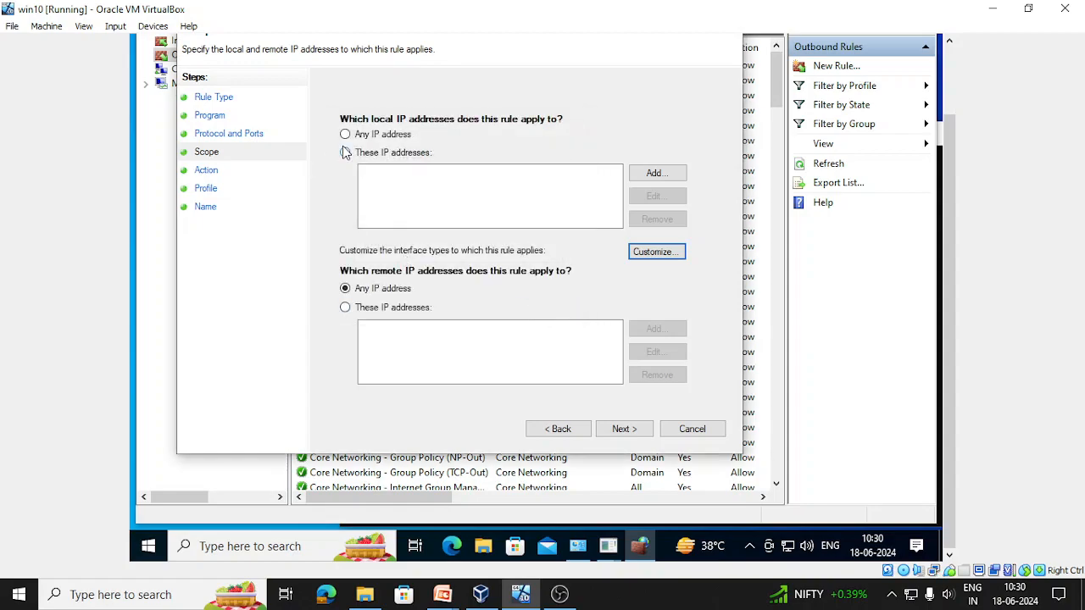
pyautogui.click(345, 135)
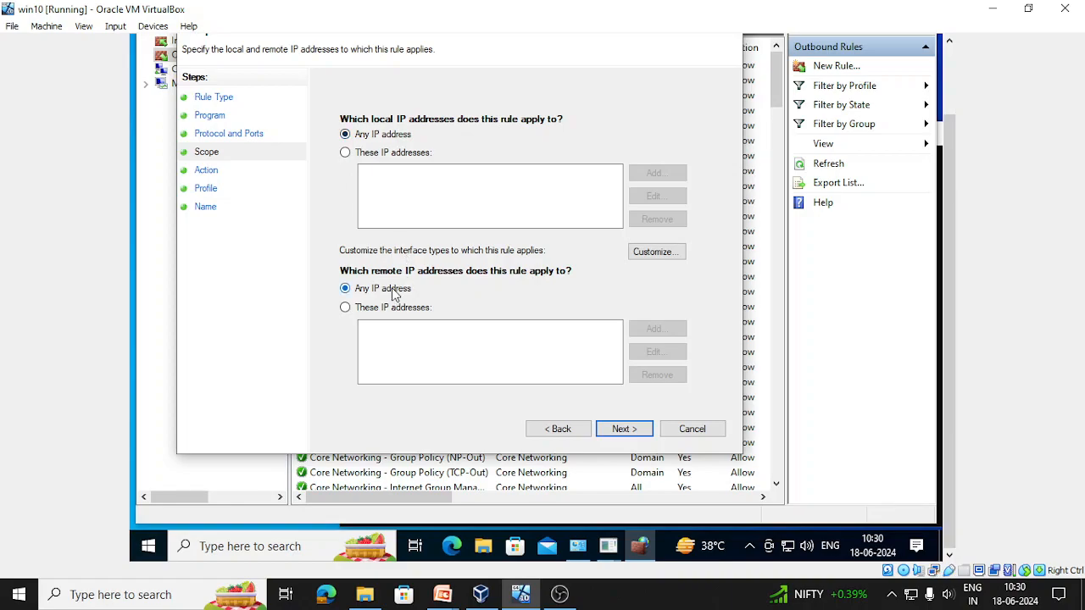
# Keep the scope at any local and remote IP address, and block the connection on the Domain, Private and Public profiles.
pyautogui.click(617, 430)
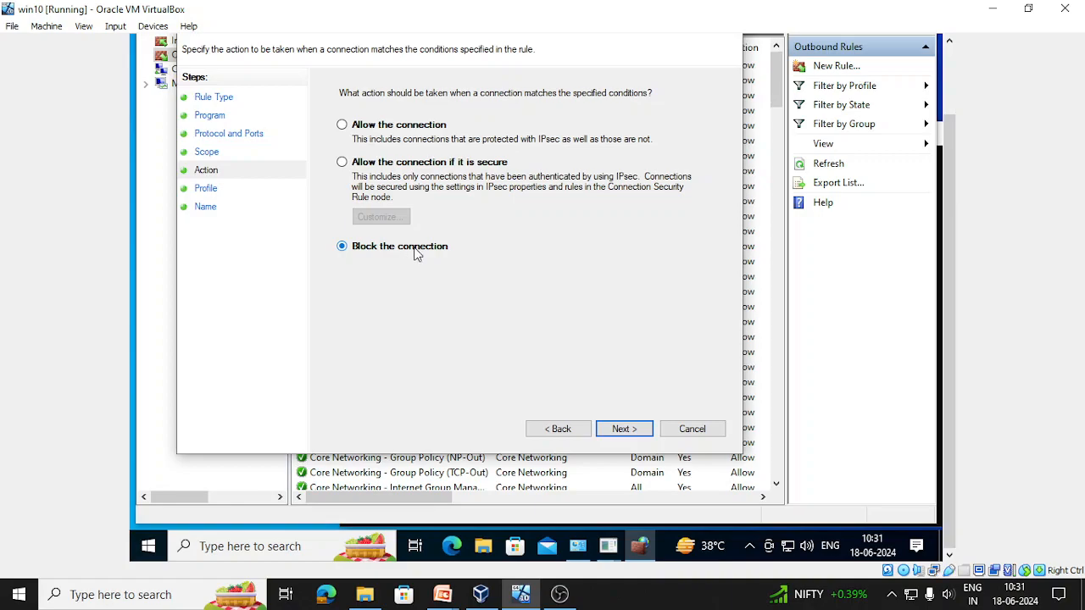
pyautogui.click(623, 431)
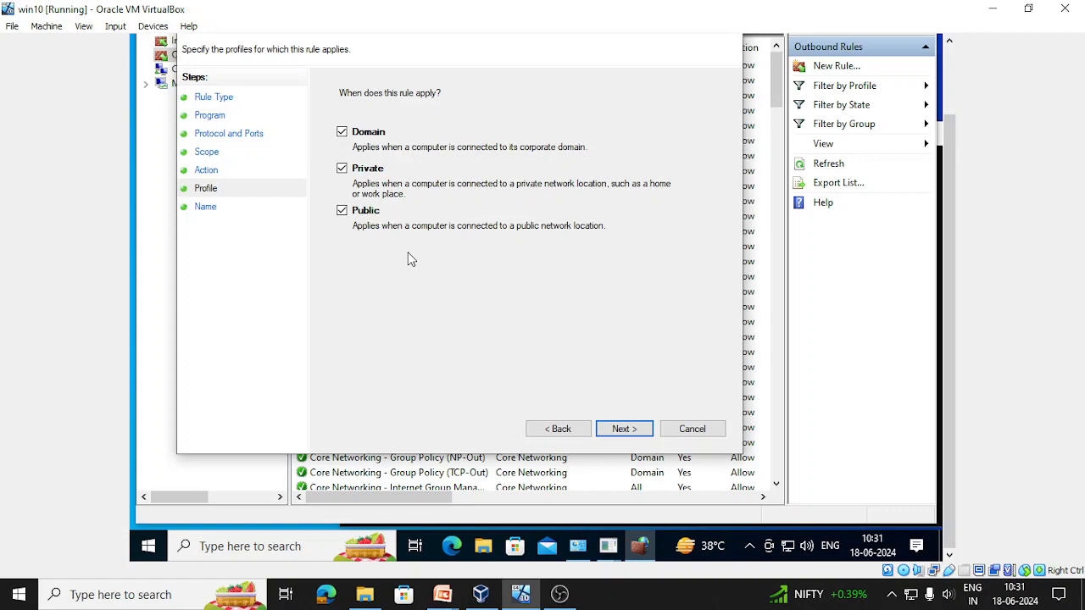
pyautogui.click(636, 433)
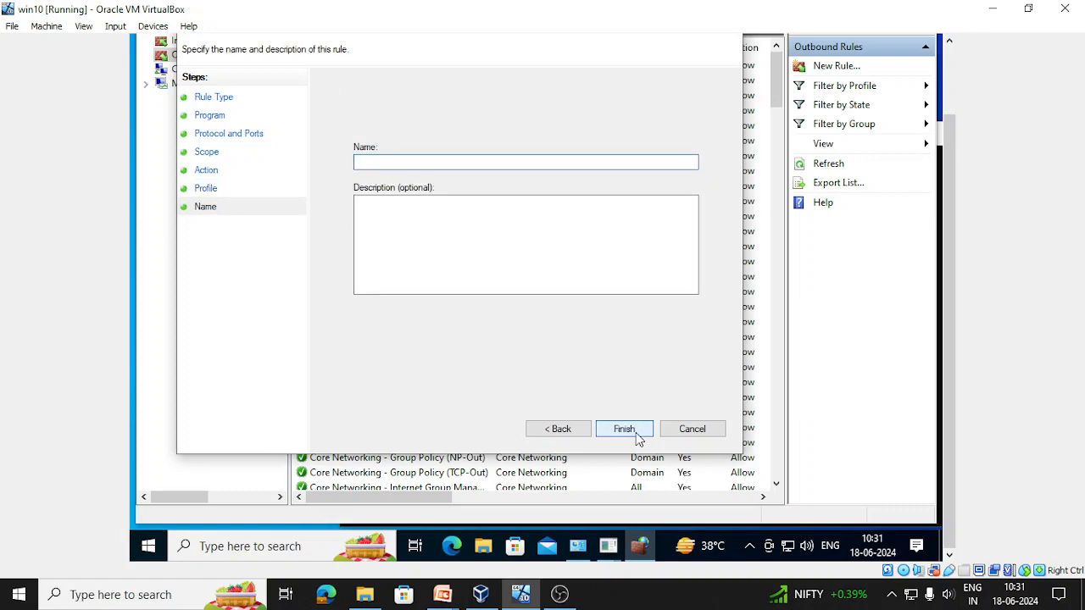
# Name the rule "ping block", fill the description with a row of t characters, and create the rule.
pyautogui.write('ping block')
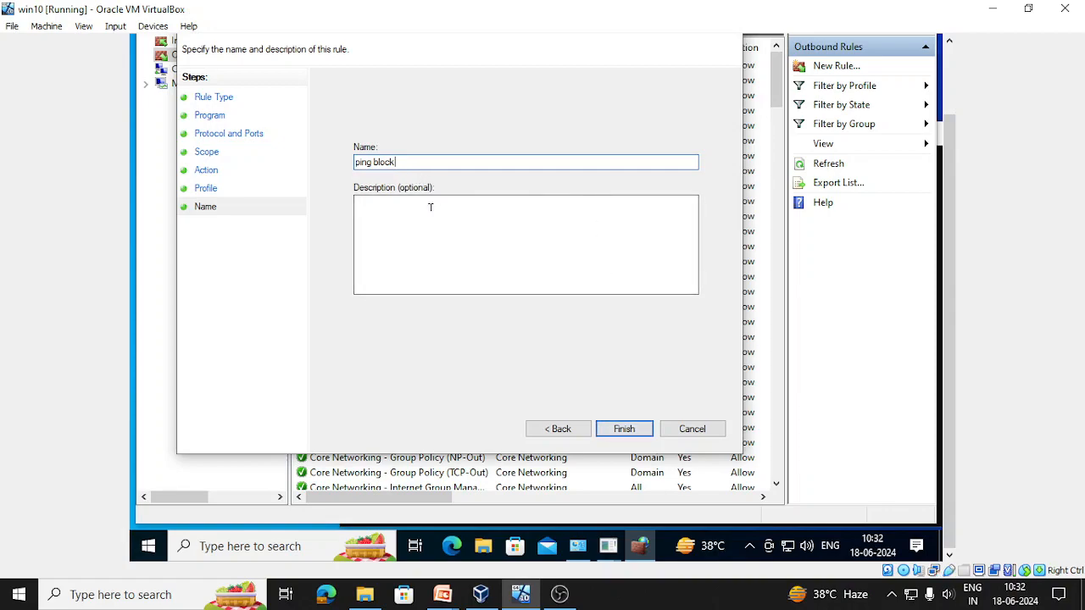
pyautogui.click(375, 229)
pyautogui.write('tttttttt')
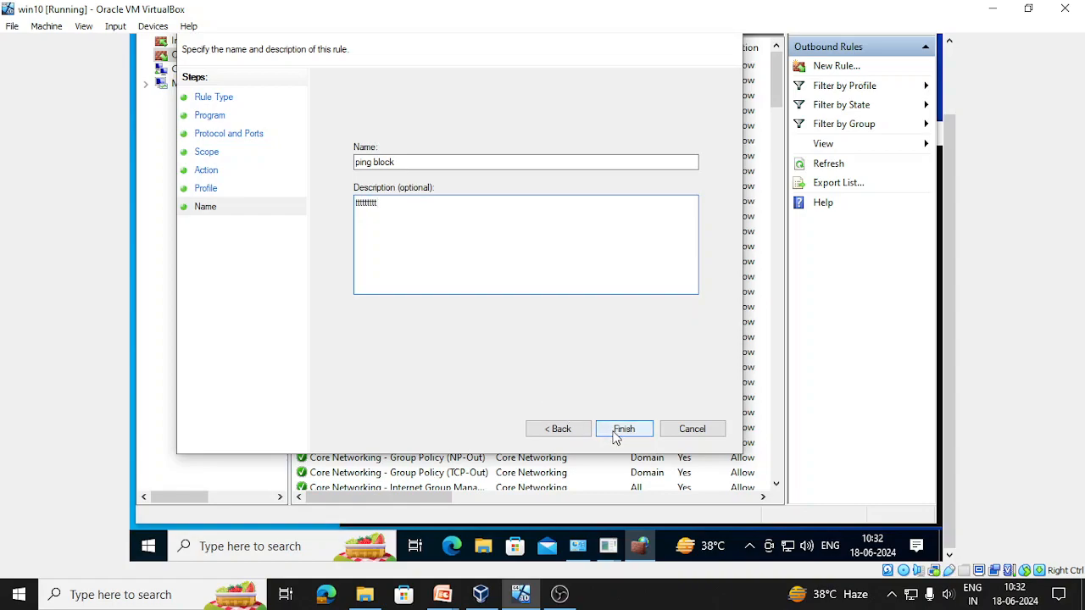
pyautogui.click(623, 430)
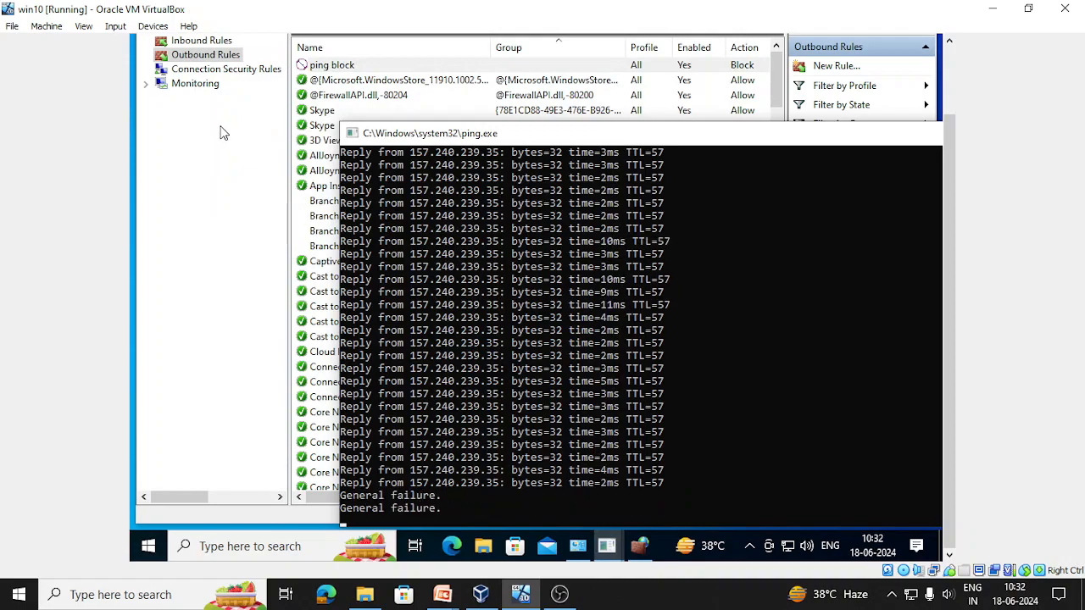
# Bring the advanced firewall window to the front and select the ping block rule among the outbound rules.
pyautogui.click(222, 141)
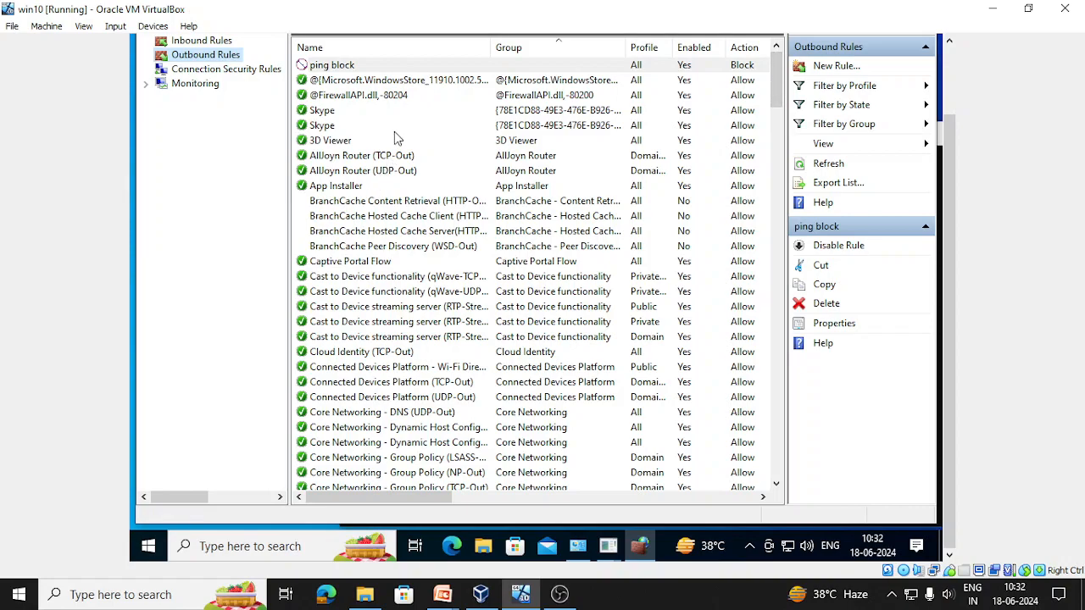
pyautogui.click(399, 68)
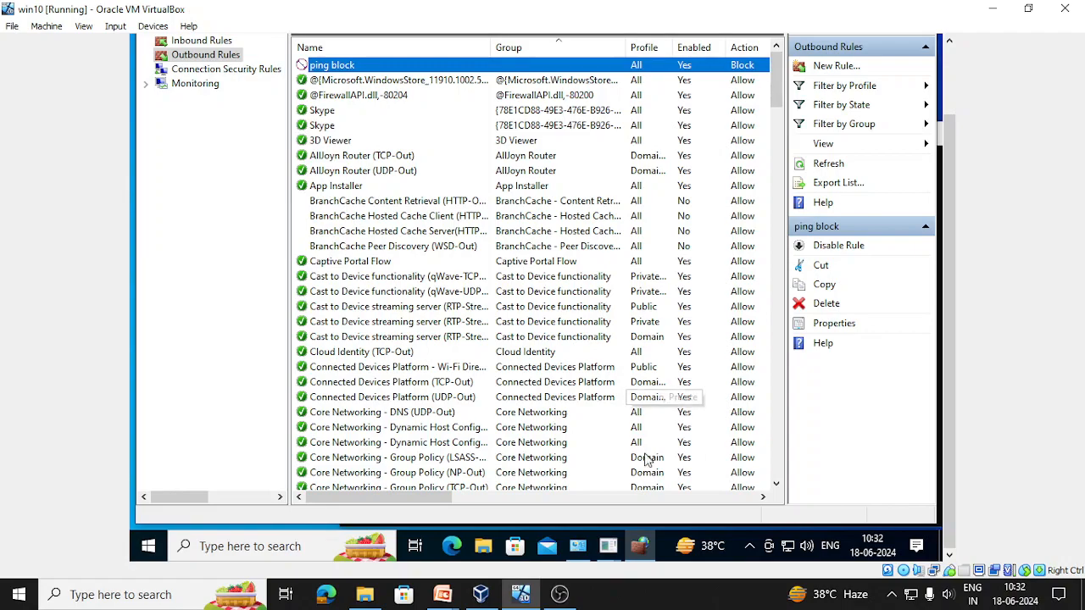
pyautogui.click(483, 546)
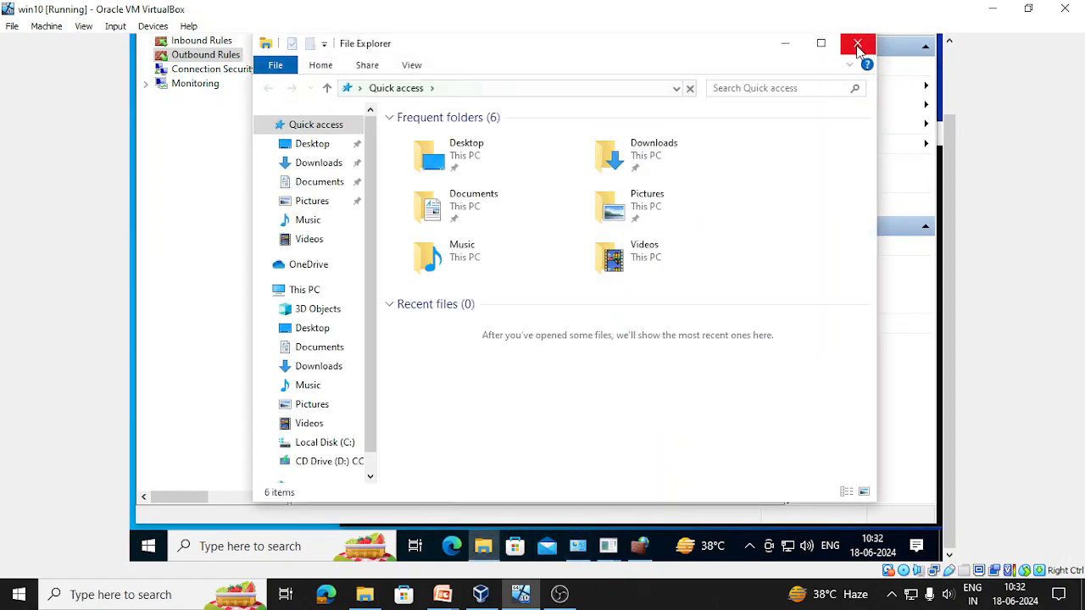
pyautogui.click(857, 42)
# Bring up both ping windows to check the ping output with the ping block rule enabled.
pyautogui.moveTo(607, 547)
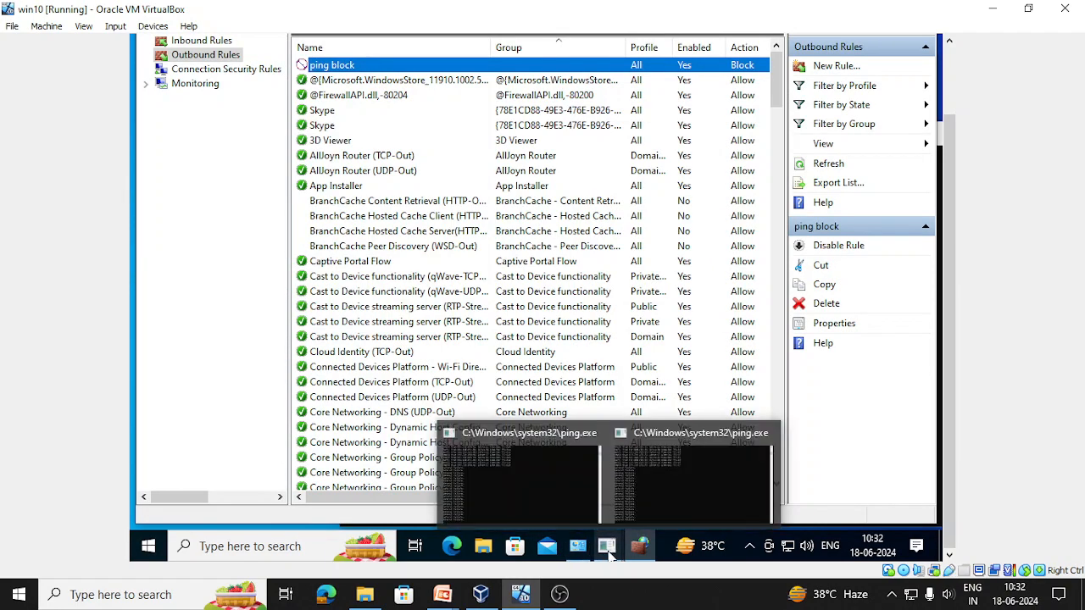
pyautogui.click(557, 482)
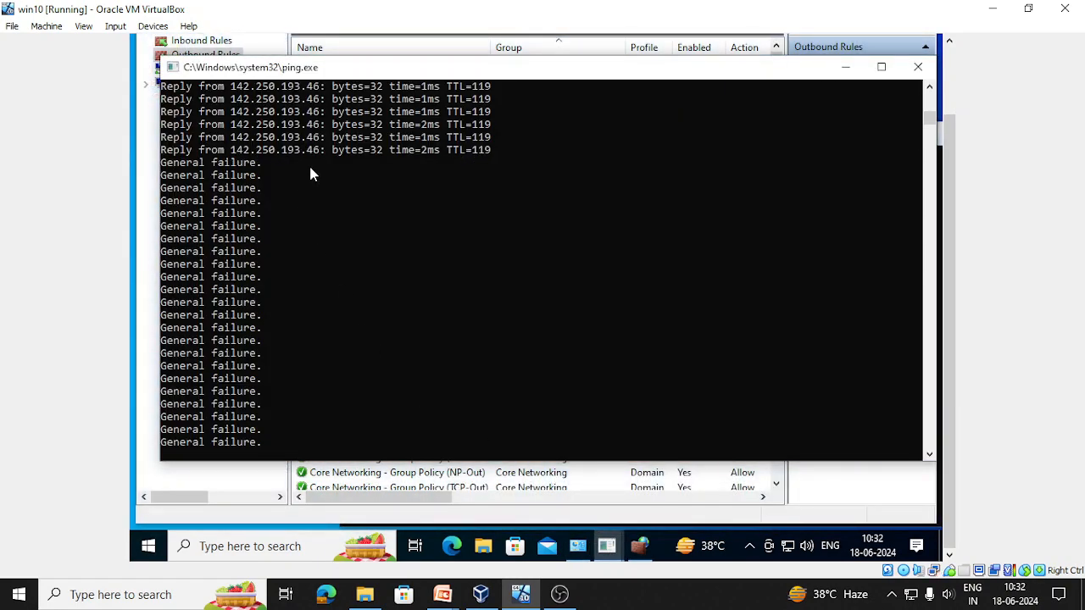
pyautogui.moveTo(607, 547)
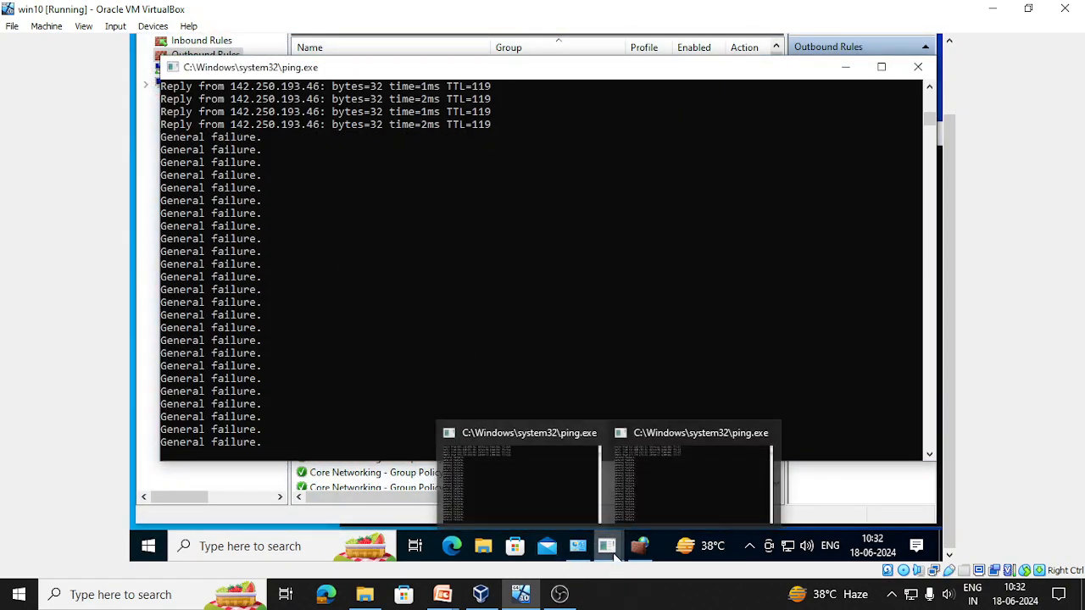
pyautogui.click(670, 497)
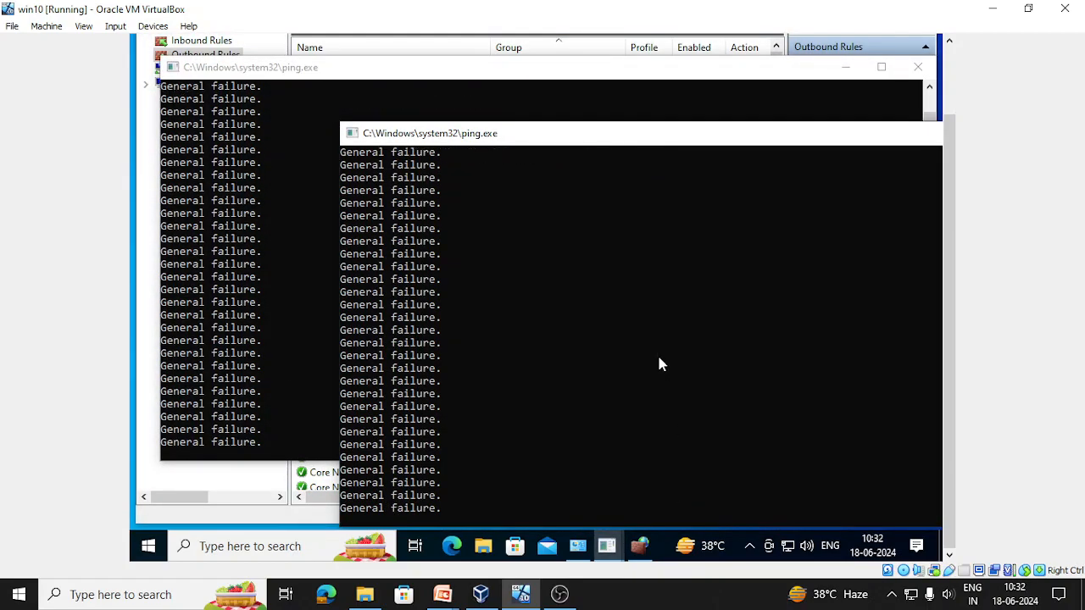
# Return to the outbound rules and disable the ping block rule.
pyautogui.click(255, 483)
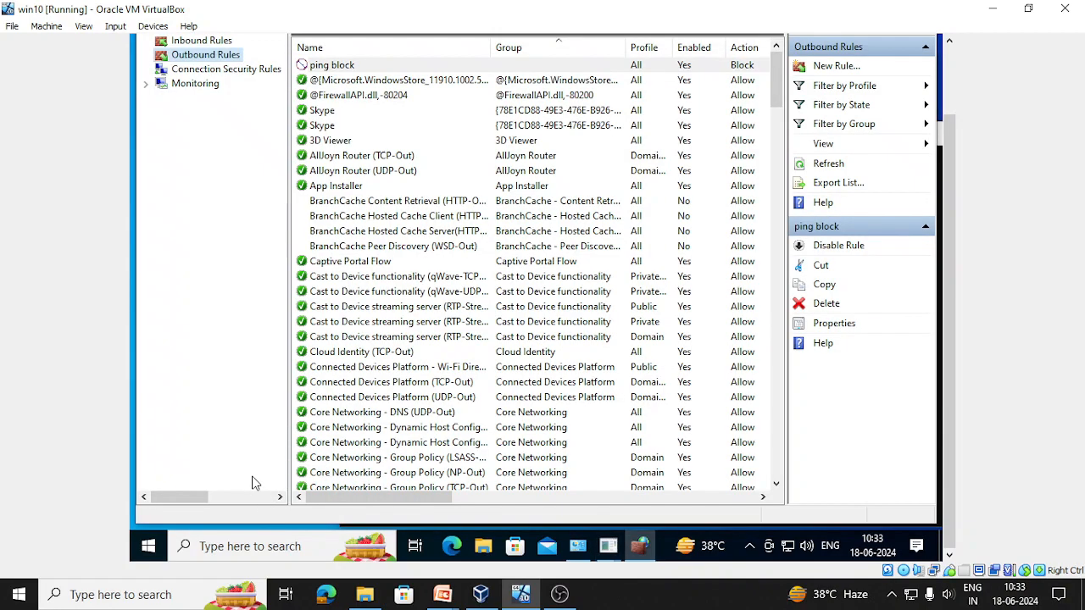
pyautogui.click(457, 64)
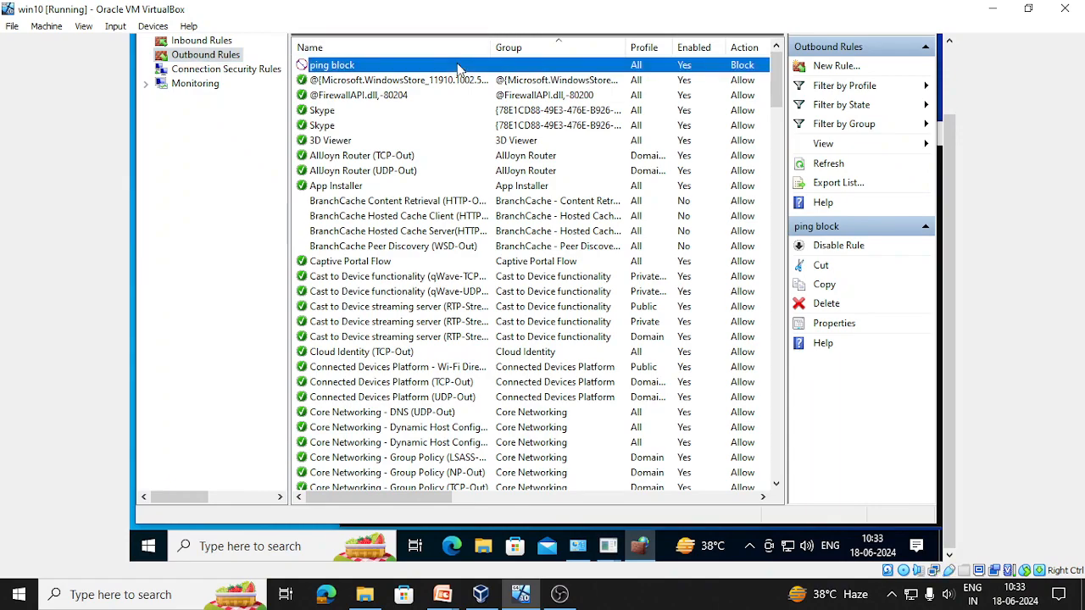
pyautogui.rightClick(459, 70)
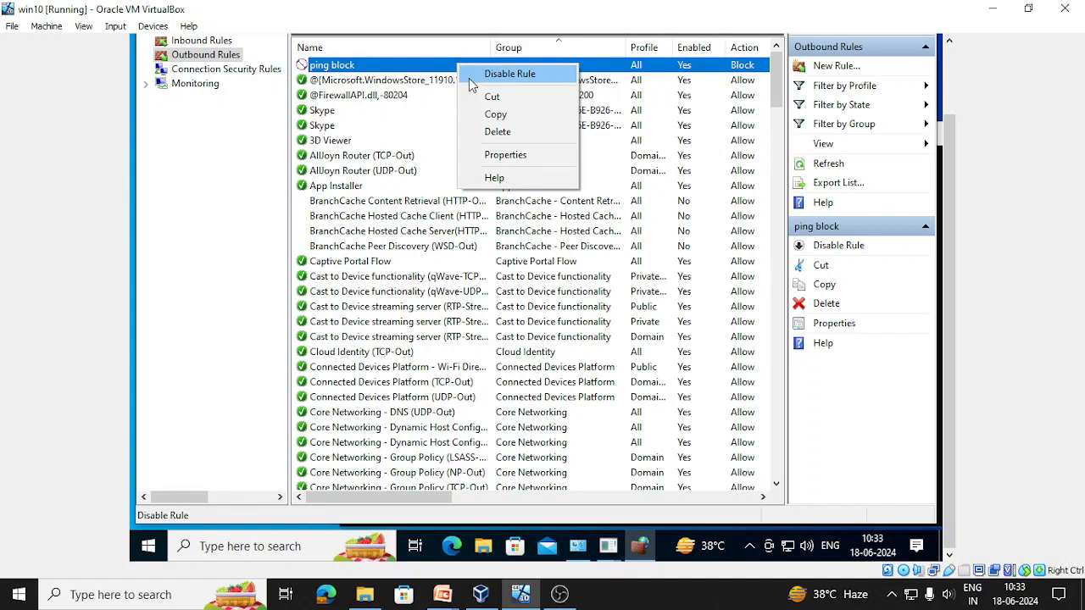
pyautogui.click(469, 74)
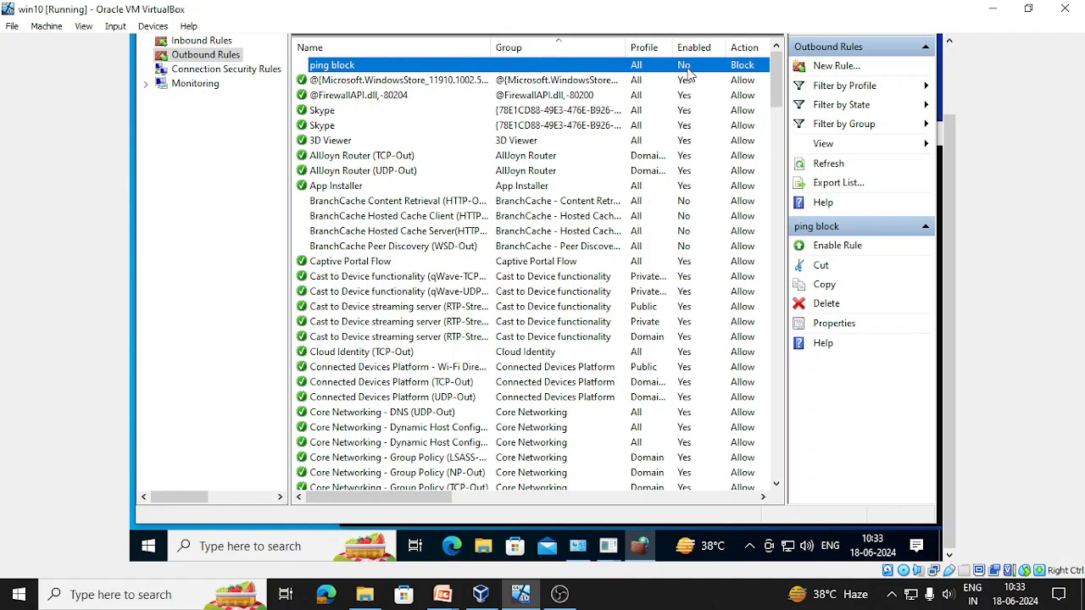
# Bring up both ping windows to check the ping output with the ping block rule disabled.
pyautogui.click(607, 545)
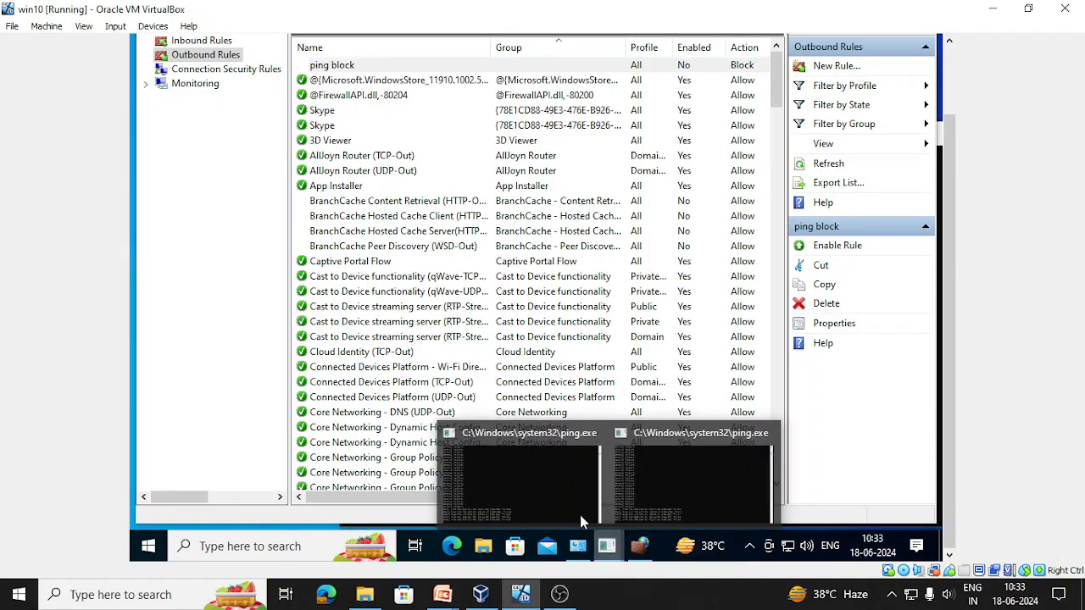
pyautogui.click(551, 489)
pyautogui.moveTo(604, 549)
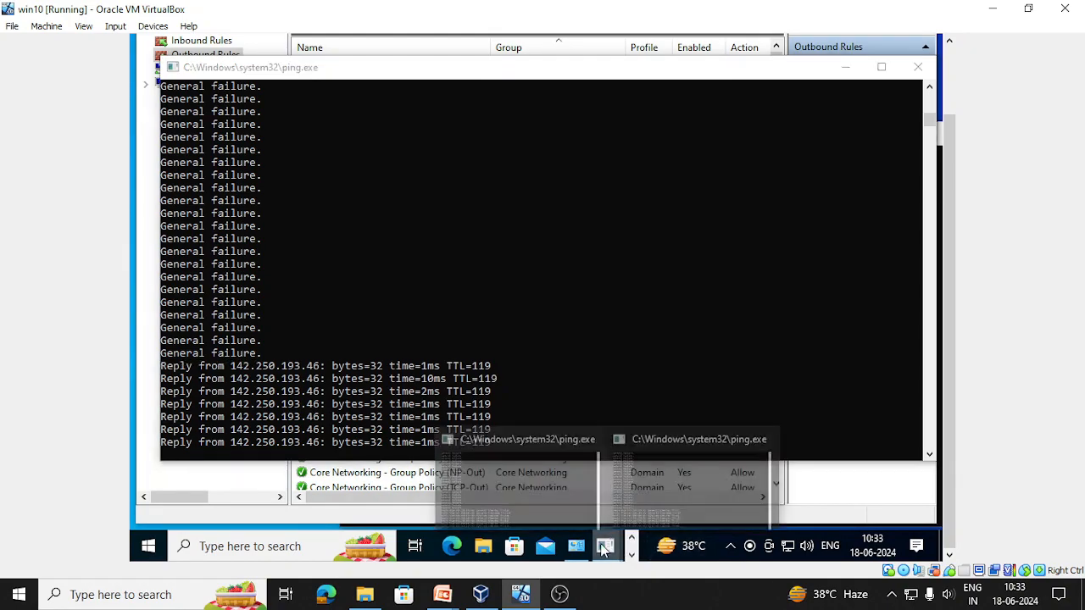
pyautogui.click(665, 489)
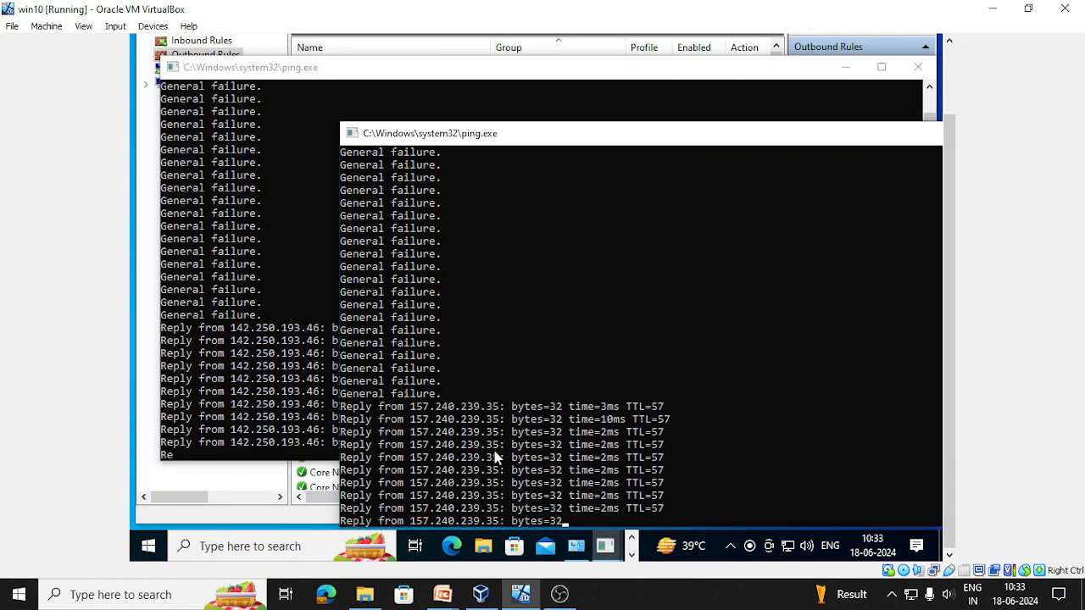
# Return to the outbound rules and enable the ping block rule again.
pyautogui.click(238, 475)
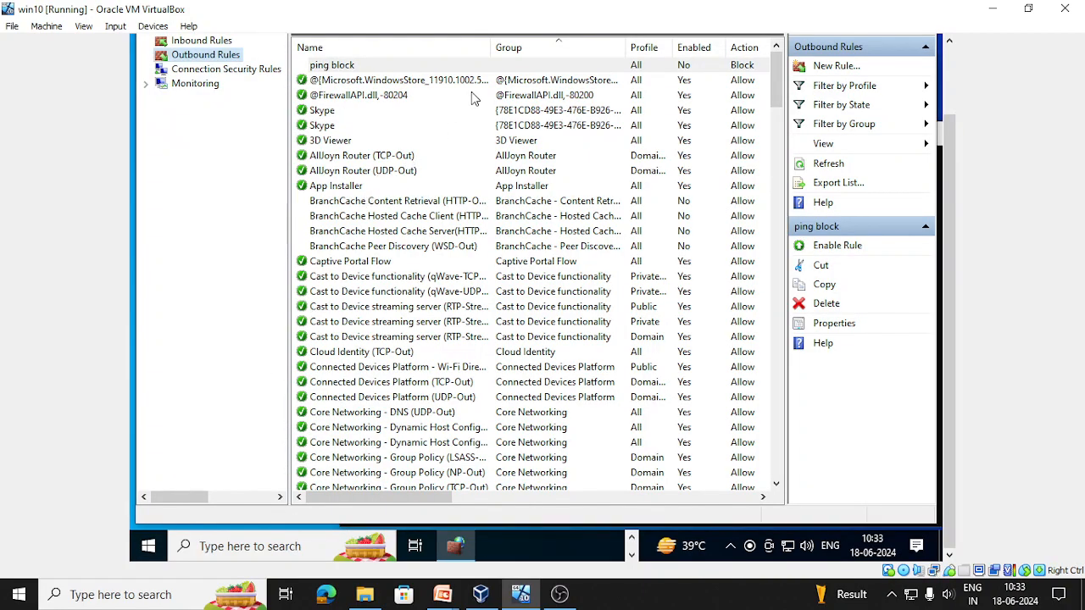
pyautogui.rightClick(481, 65)
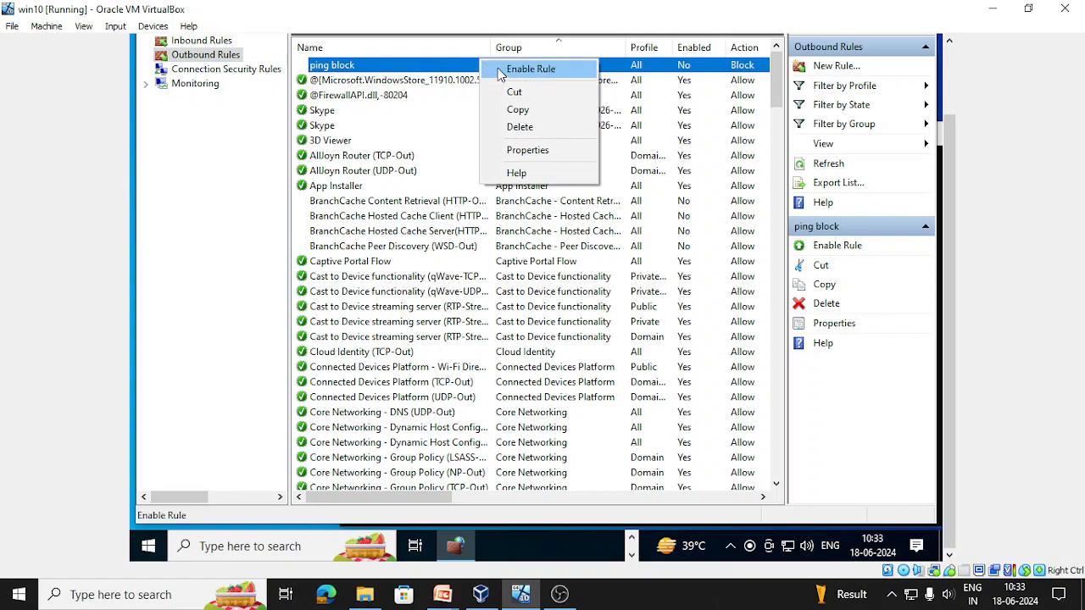
pyautogui.click(502, 71)
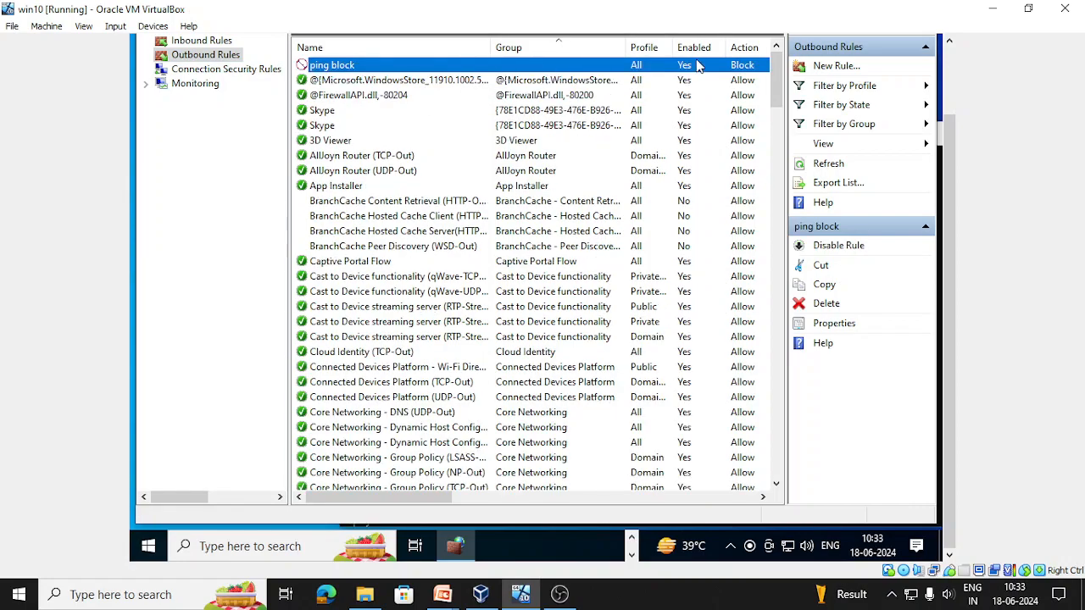
# Minimize the advanced firewall window and both ping windows to reveal the Windows Defender Firewall control panel page.
pyautogui.moveTo(480, 531)
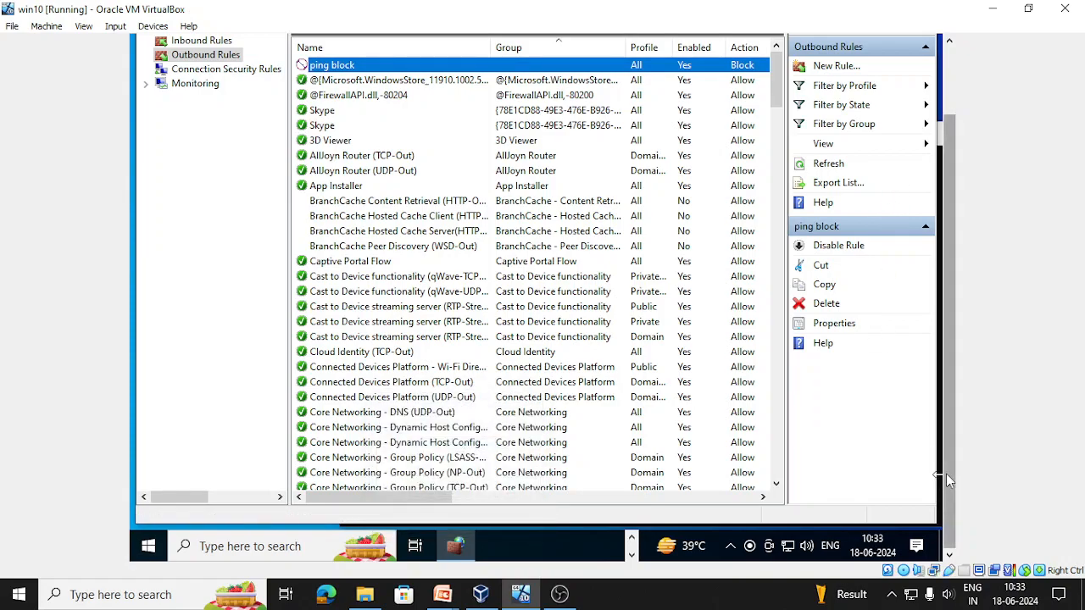
pyautogui.moveTo(959, 160); pyautogui.dragTo(948, 102)
pyautogui.click(844, 42)
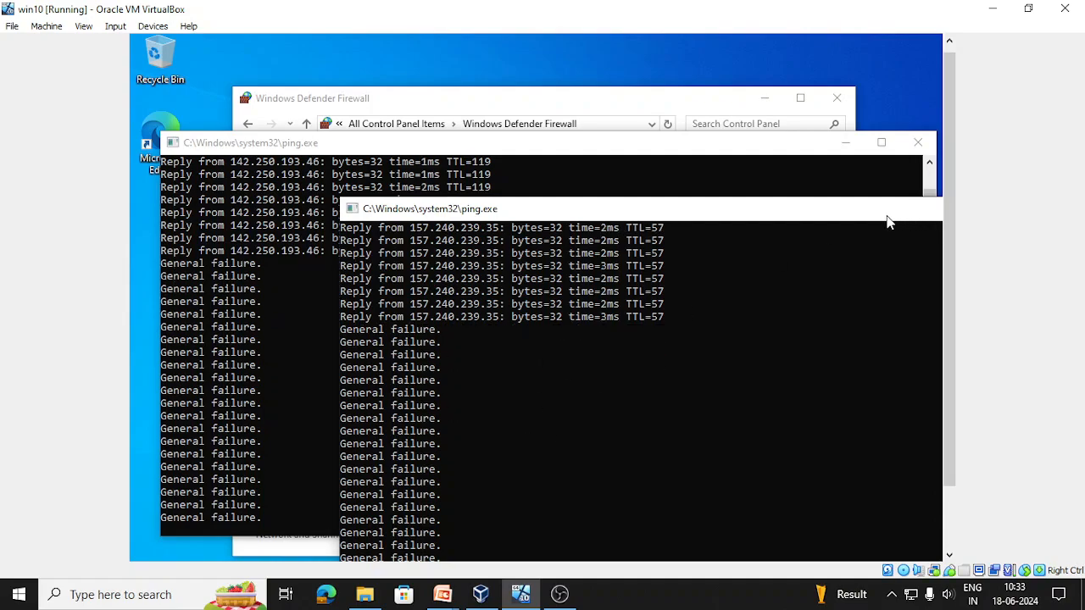
pyautogui.moveTo(886, 222); pyautogui.dragTo(788, 213)
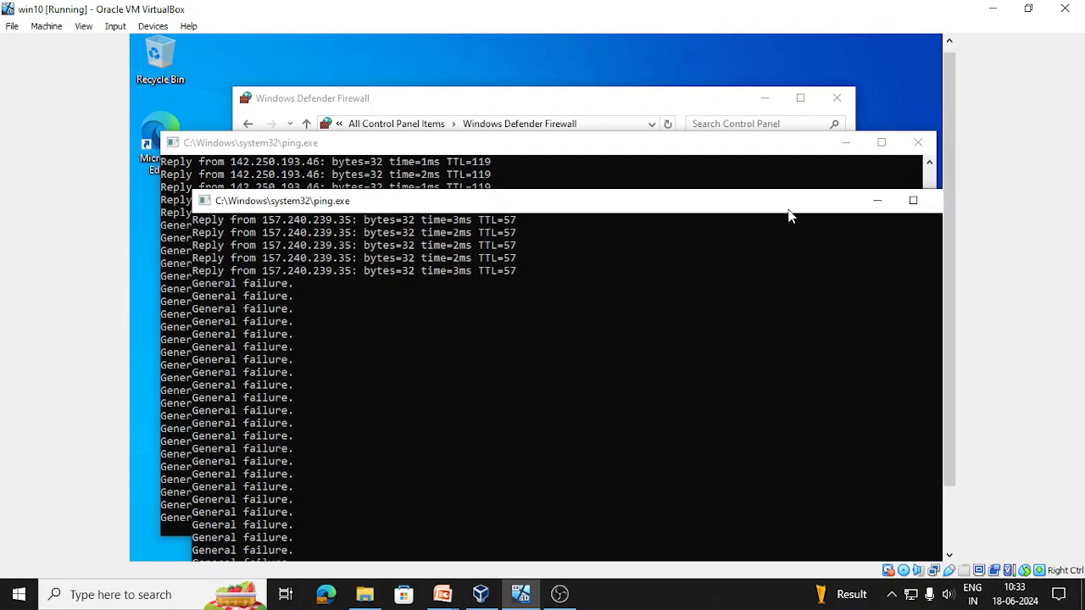
pyautogui.click(880, 204)
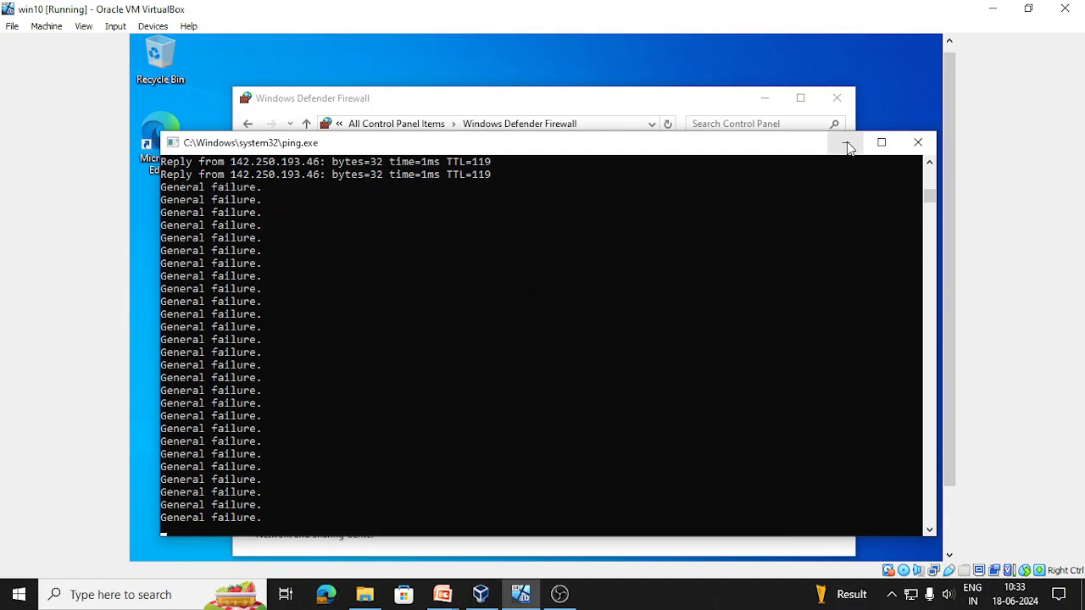
pyautogui.click(846, 144)
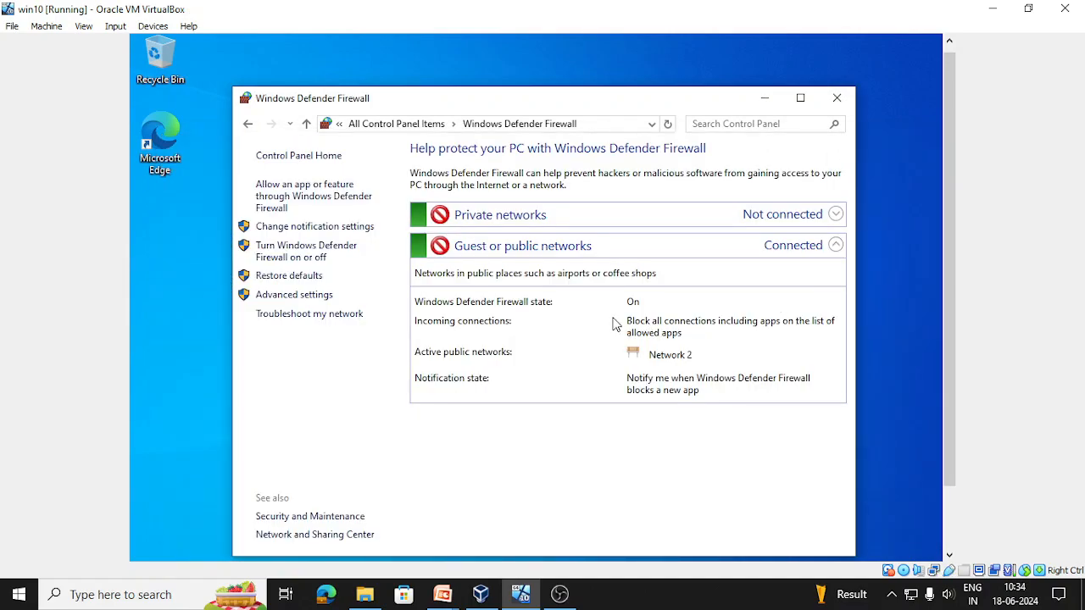